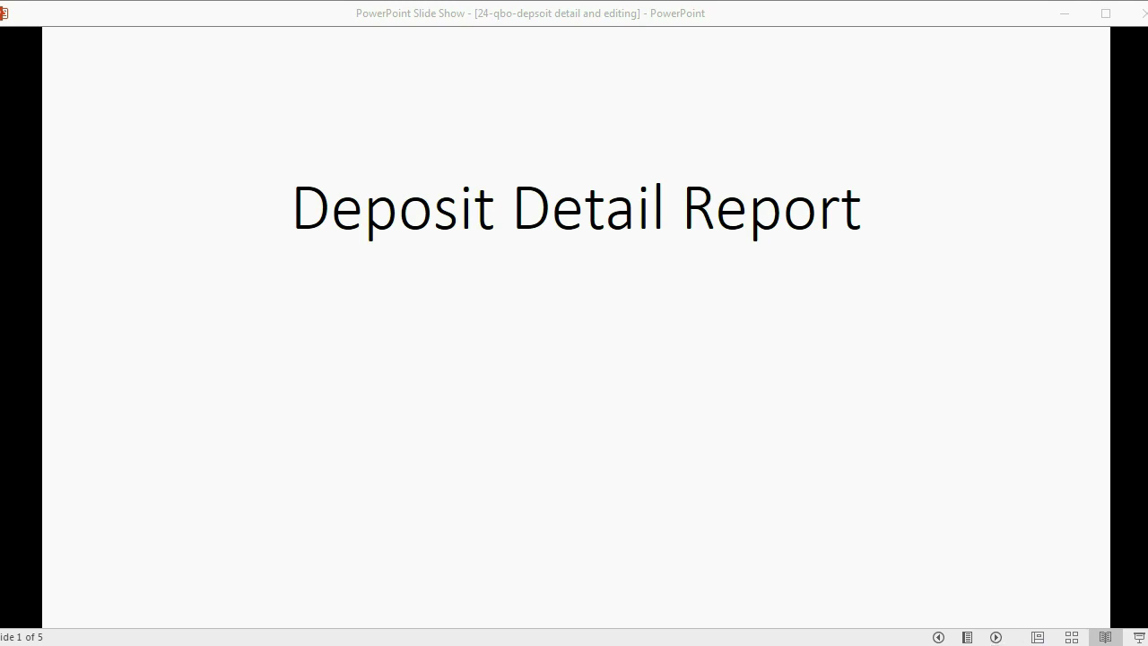
{"action": "left_click", "coordinate": [998, 637]}
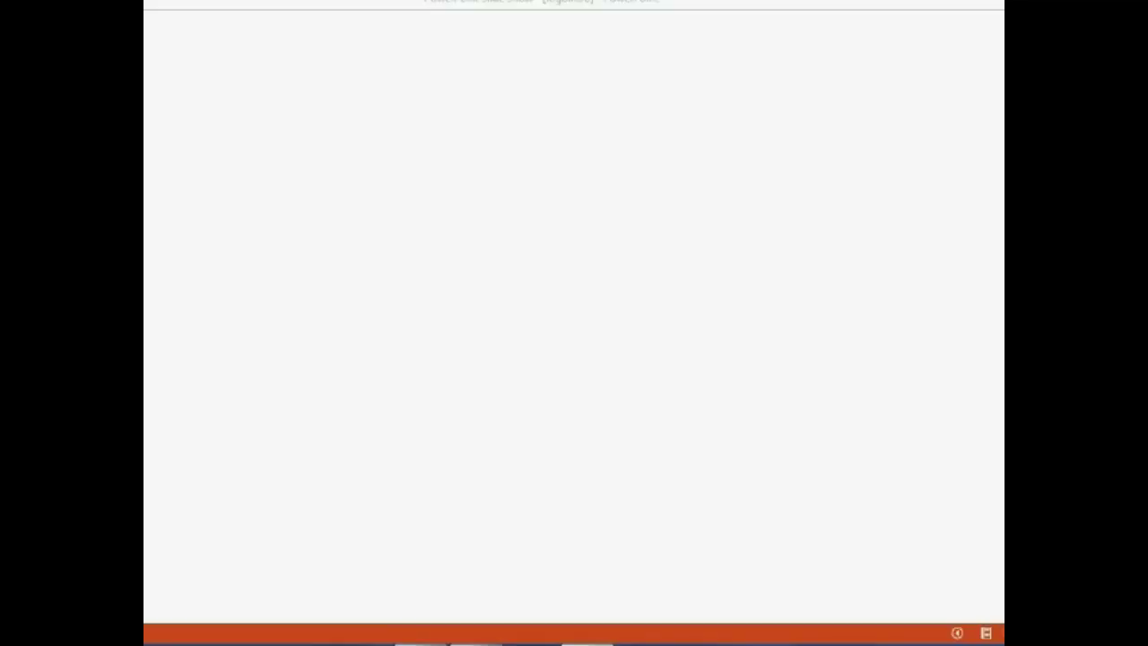
{"action": "left_click", "coordinate": [995, 630]}
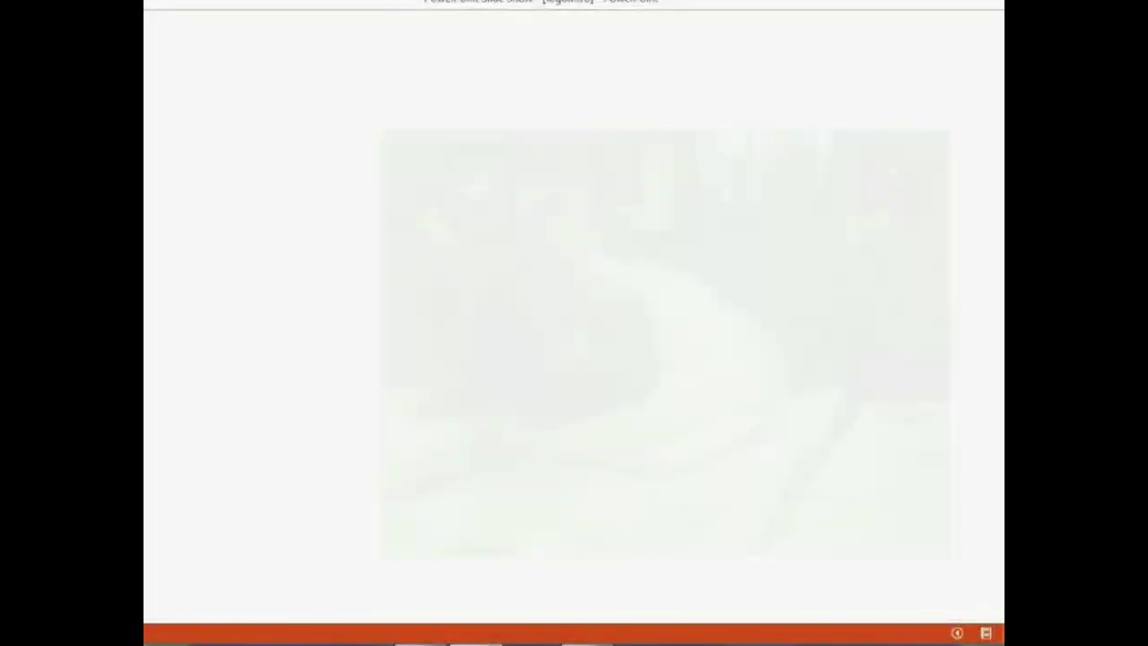
{"action": "left_click", "coordinate": [996, 633]}
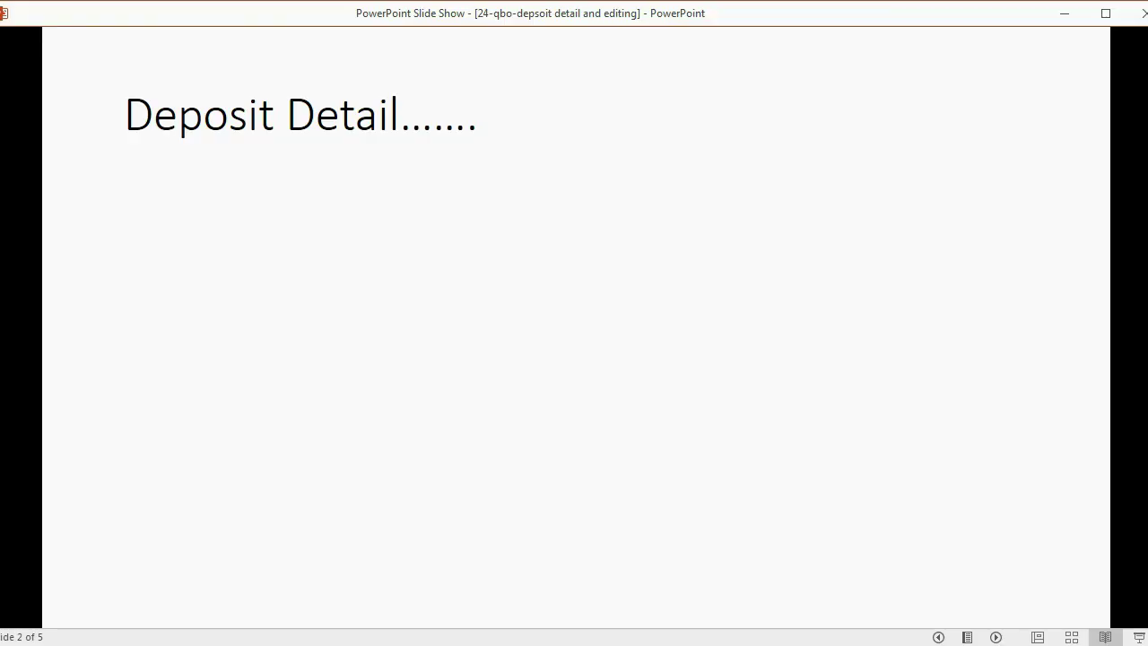
{"action": "key", "text": "Right"}
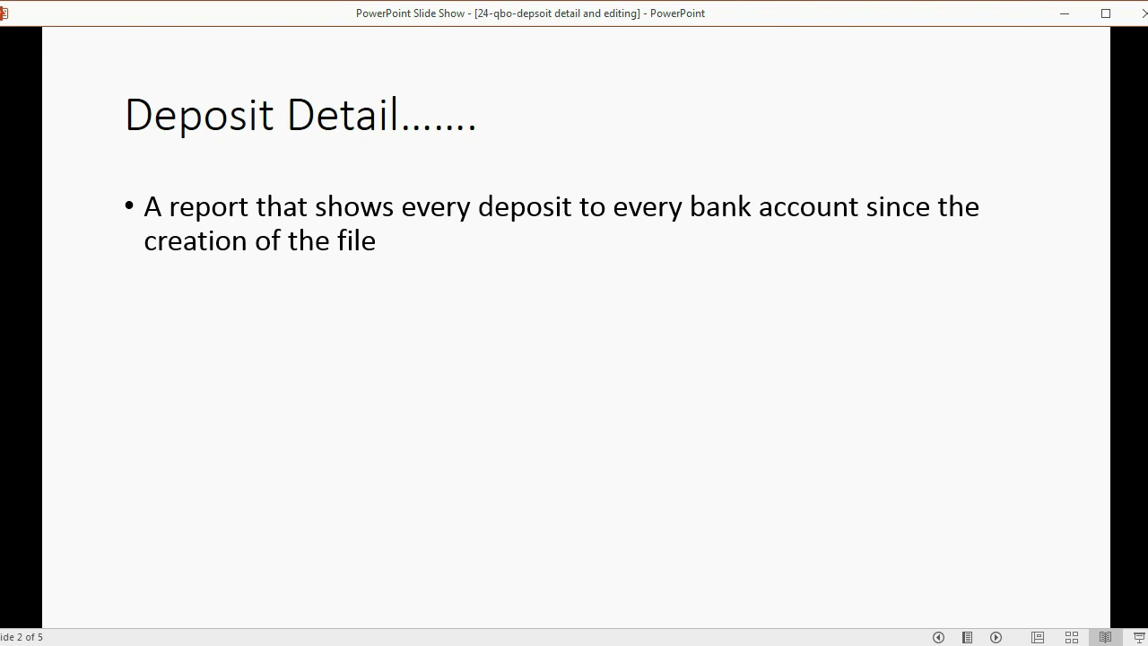
{"action": "key", "text": "Right"}
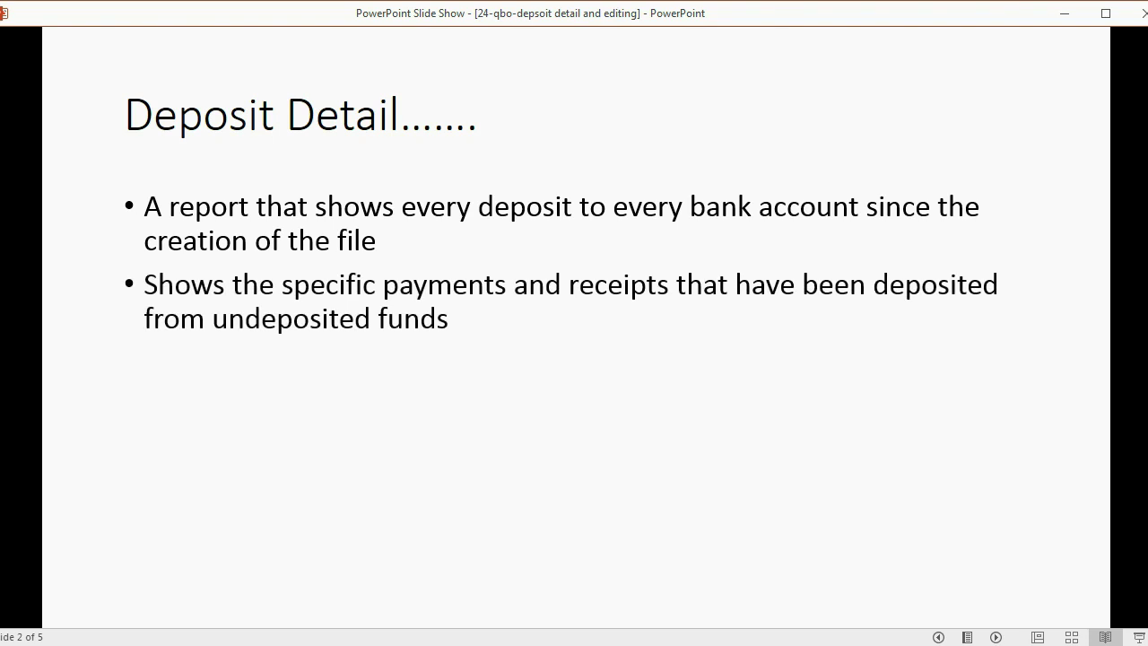
{"action": "key", "text": "Right"}
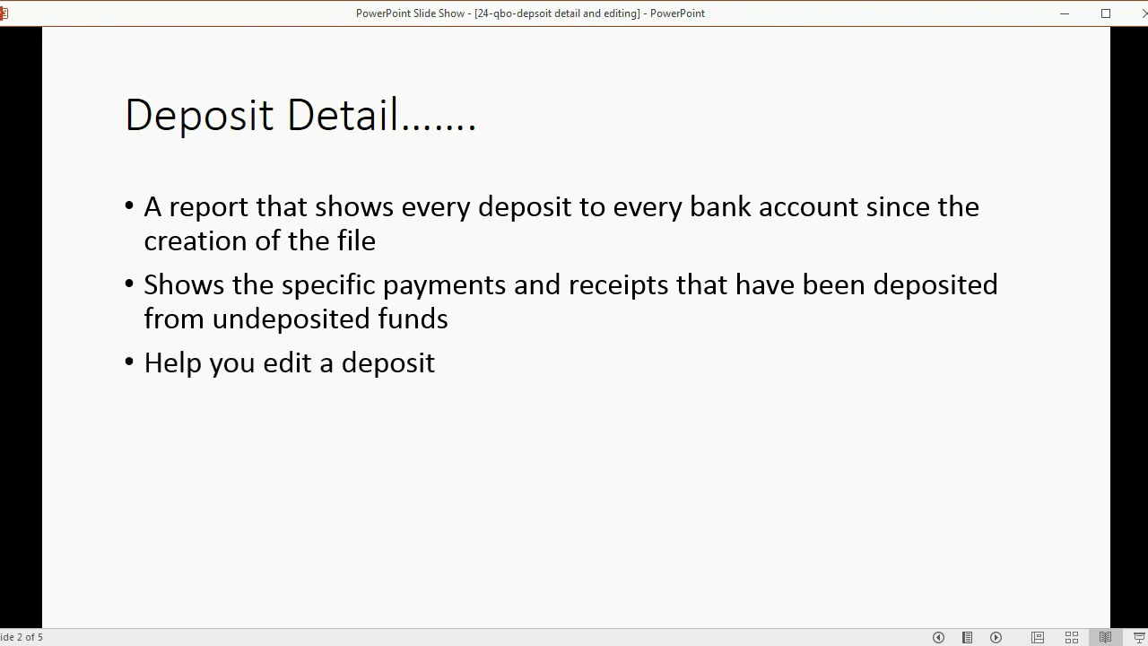
{"action": "key", "text": "Right"}
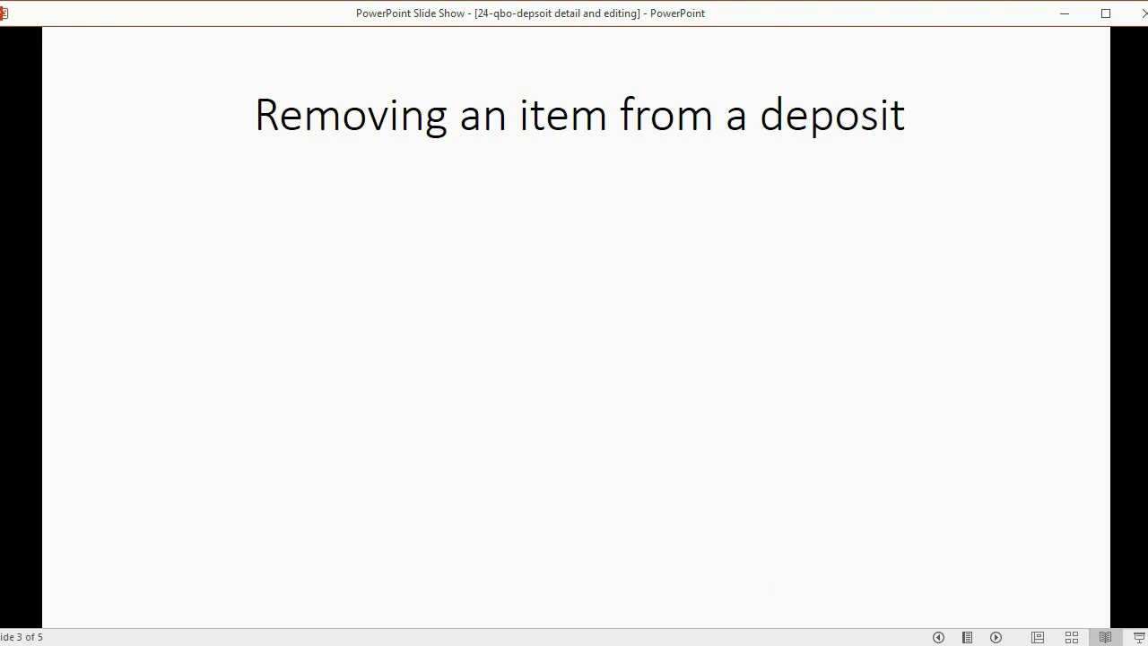
Step: Switch to QuickBooks in the browser and open the Review Sales group from the list of all reports
{"action": "key", "text": "alt+Tab"}
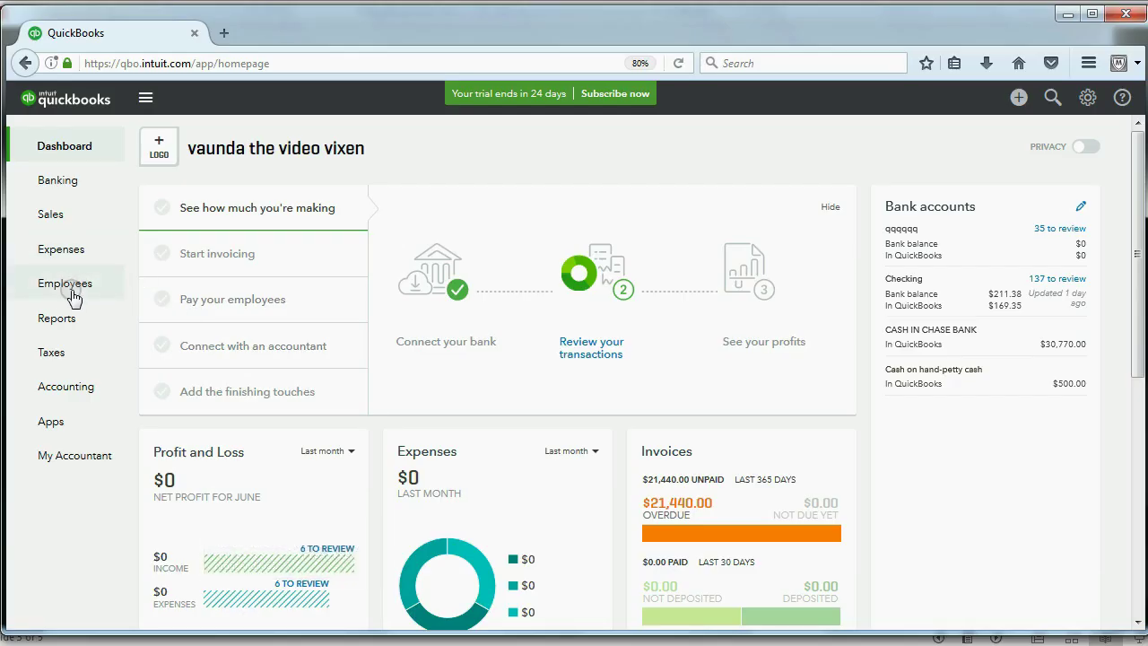
{"action": "left_click", "coordinate": [72, 319]}
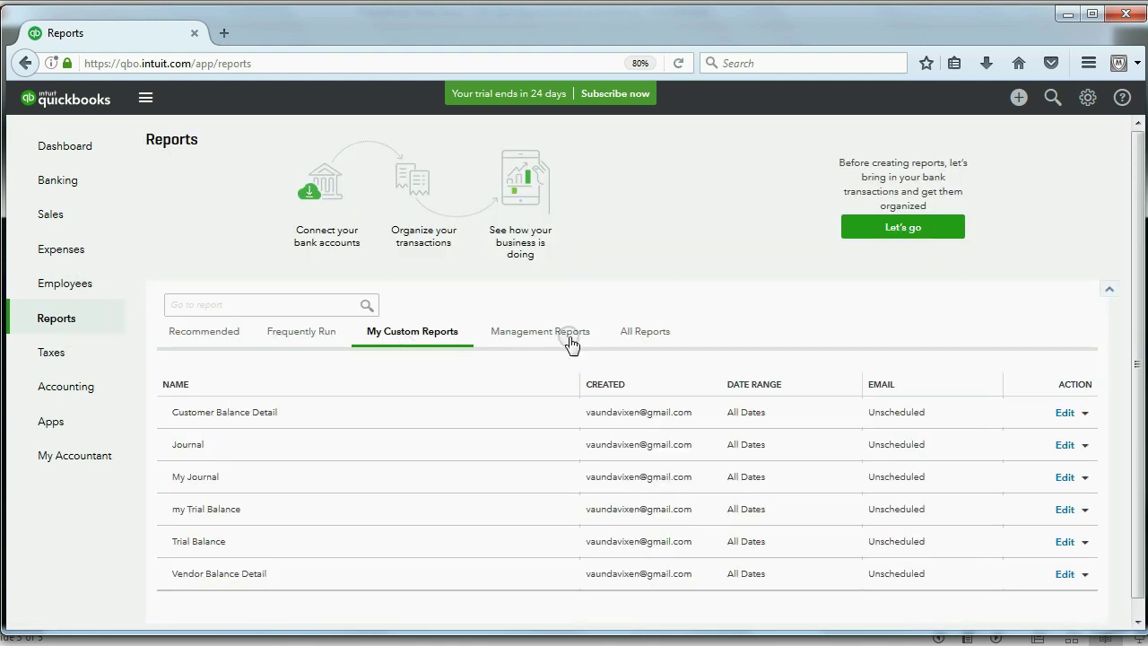
{"action": "left_click", "coordinate": [642, 334]}
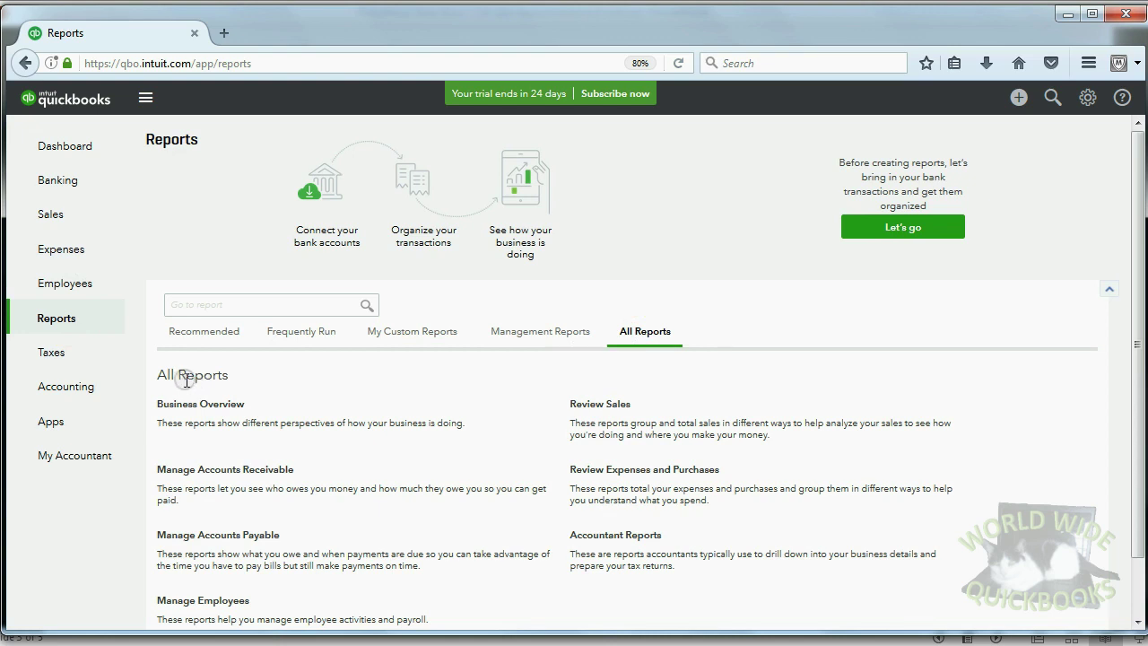
{"action": "scroll", "coordinate": [543, 426], "scroll_direction": "down", "scroll_amount": 1}
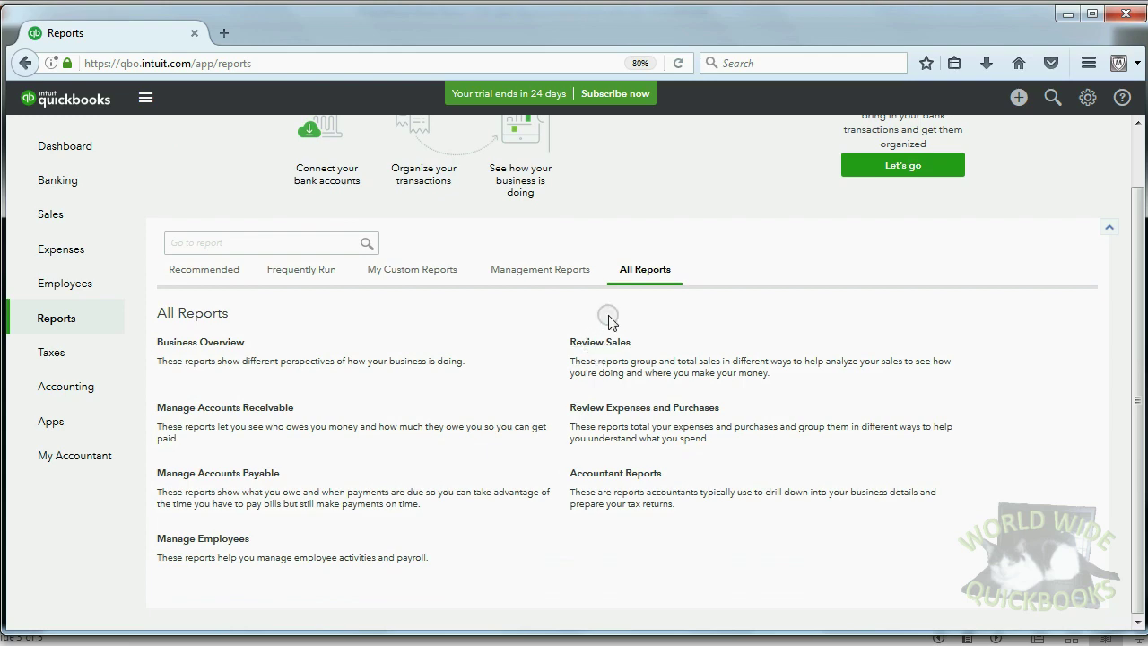
{"action": "scroll", "coordinate": [592, 371], "scroll_direction": "down", "scroll_amount": 3}
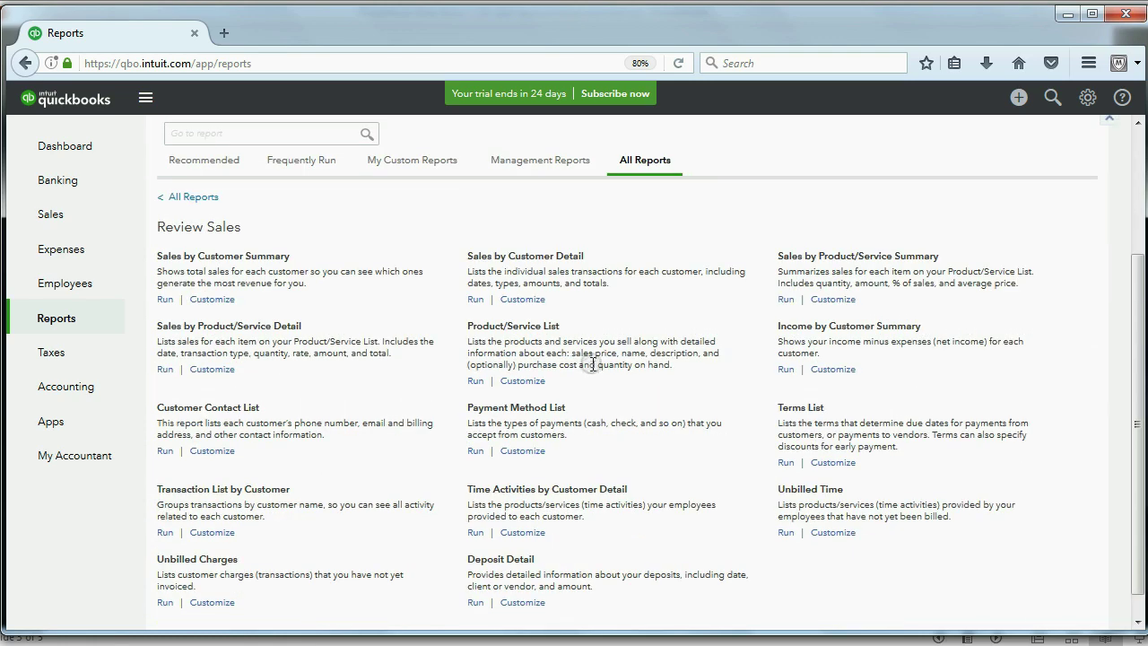
Step: Open the Deposit Detail report from the Review Sales group
{"action": "scroll", "coordinate": [592, 368], "scroll_direction": "up", "scroll_amount": 3}
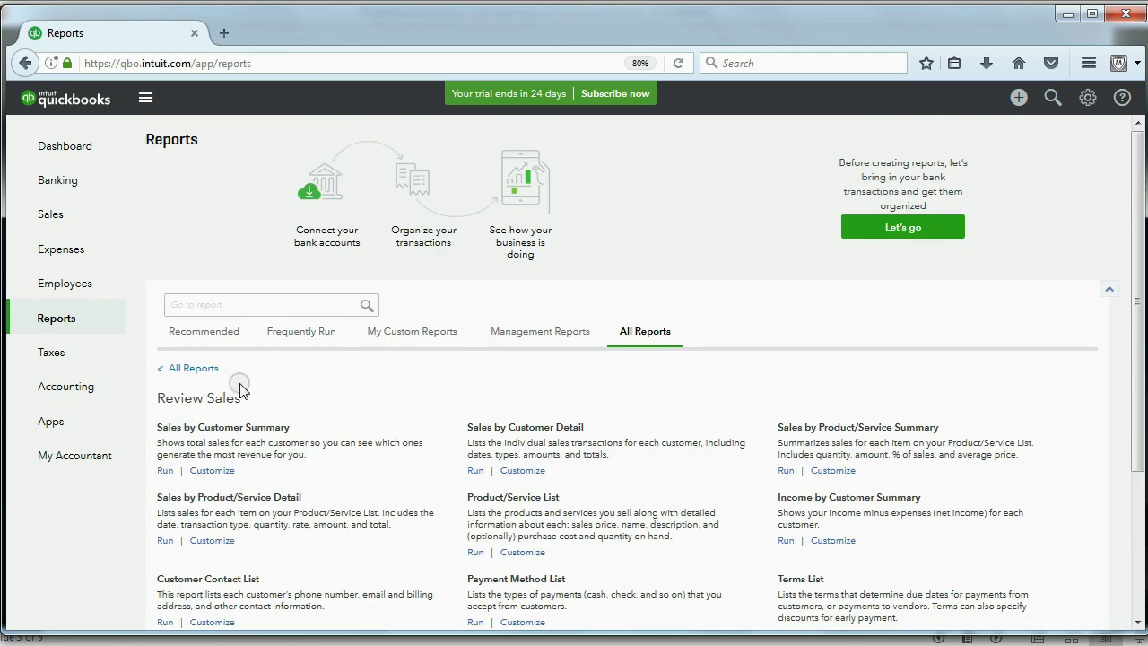
{"action": "left_click_drag", "start_coordinate": [203, 398], "coordinate": [242, 406]}
{"action": "left_click", "coordinate": [329, 386]}
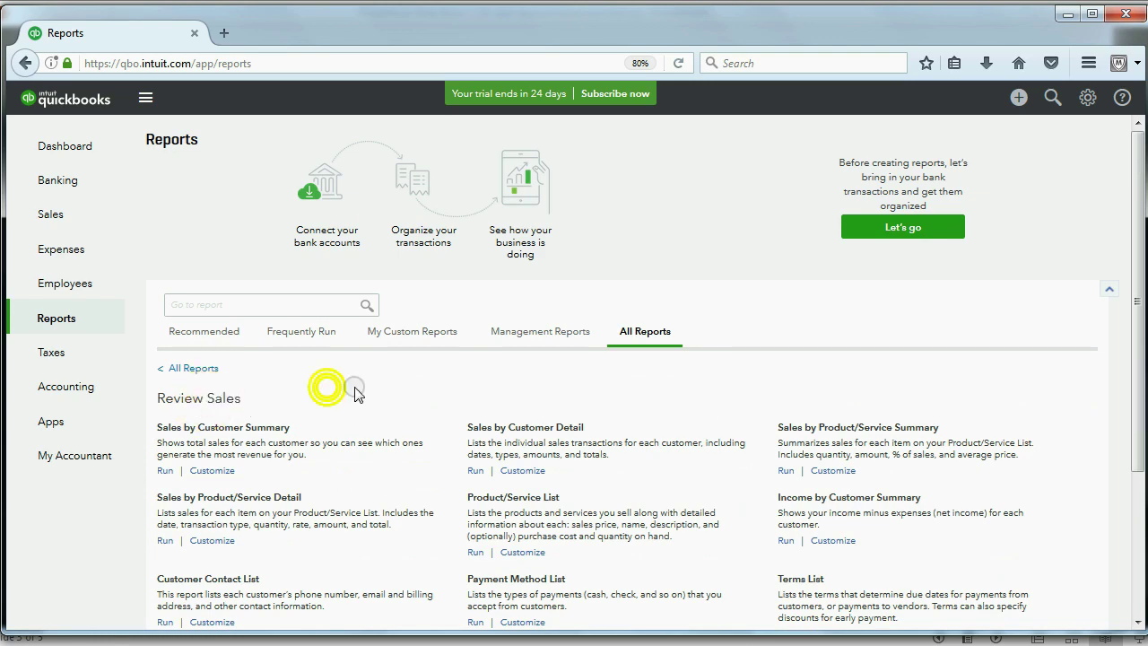
{"action": "scroll", "coordinate": [470, 462], "scroll_direction": "down", "scroll_amount": 3}
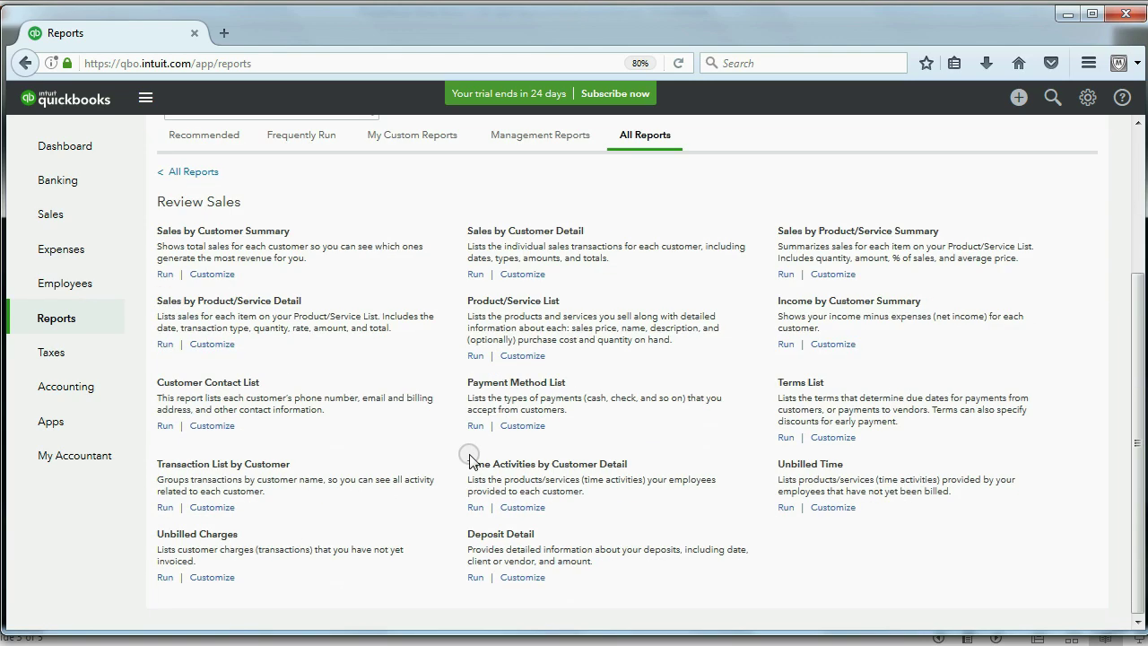
{"action": "left_click", "coordinate": [502, 537]}
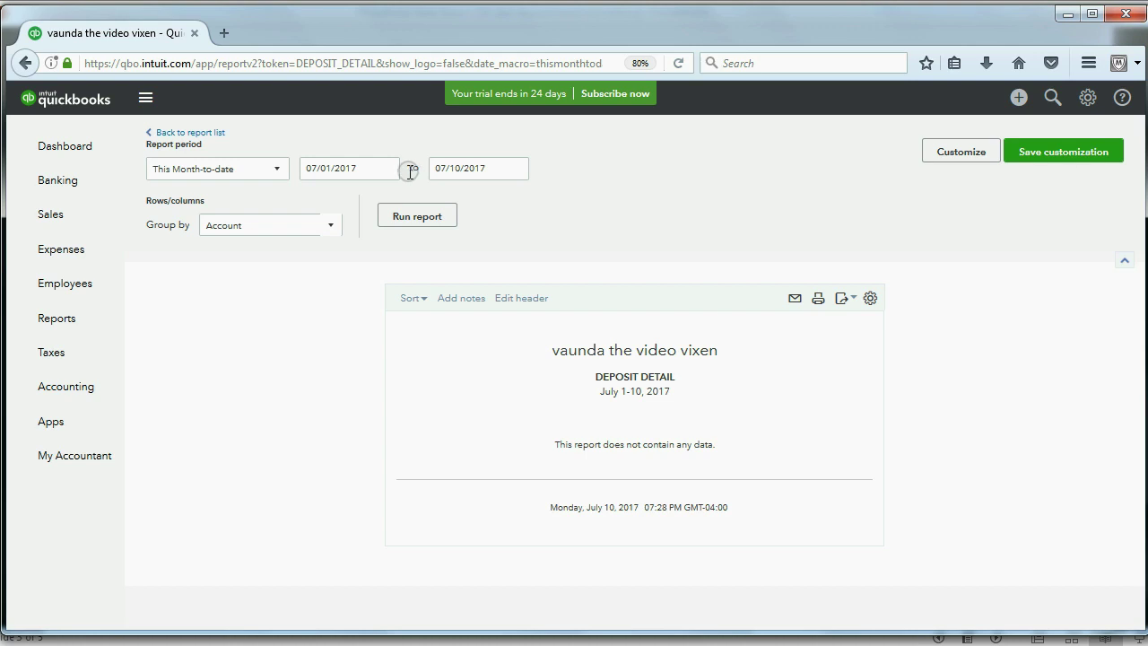
Step: Set the Deposit Detail report period to All Dates and run the report
{"action": "left_click", "coordinate": [273, 170]}
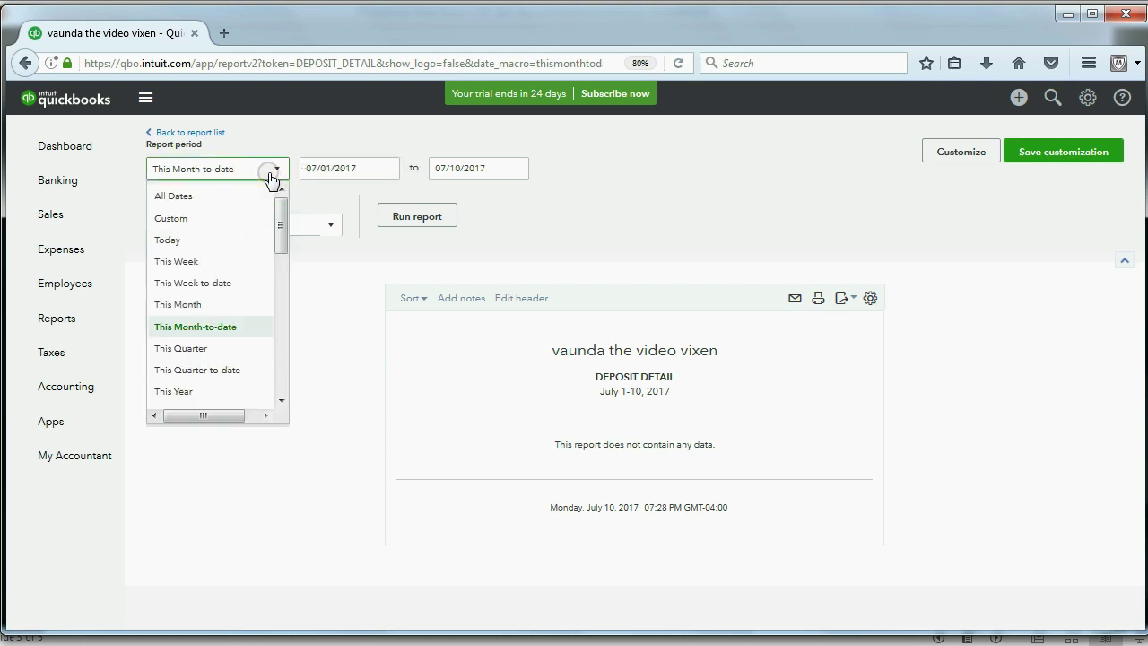
{"action": "left_click", "coordinate": [207, 197]}
{"action": "left_click", "coordinate": [404, 217]}
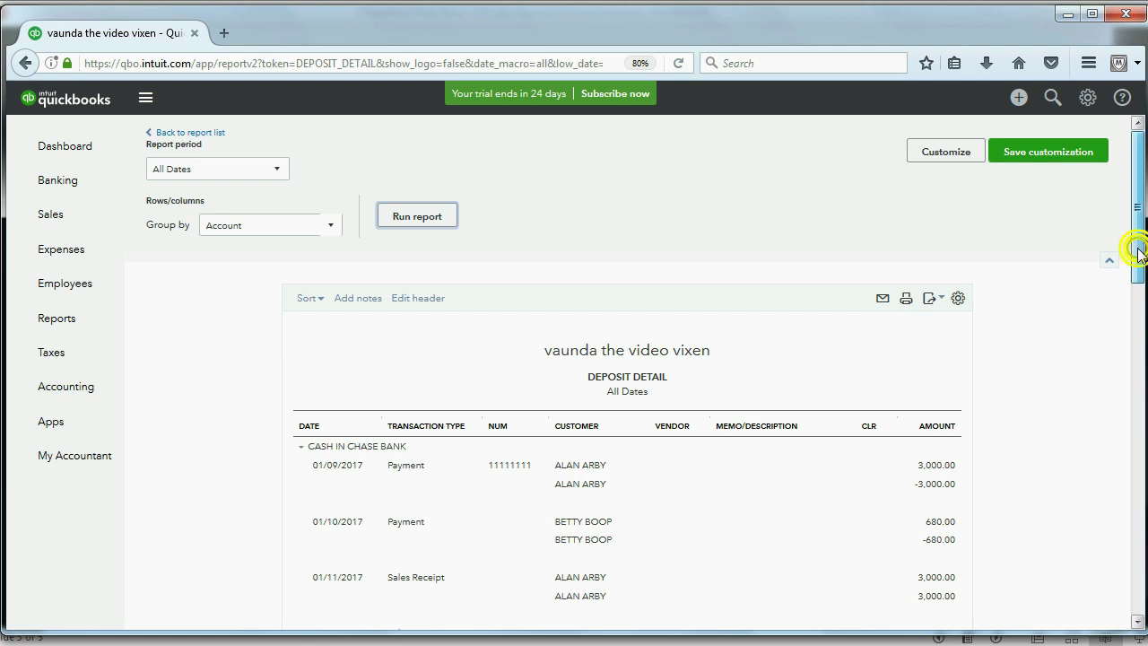
Step: Examine the payments included in the 02/28/2017 deposit and in the 02/27/2017 deposit, closing each one to return to the report
{"action": "left_click_drag", "start_coordinate": [1139, 254], "coordinate": [1118, 599]}
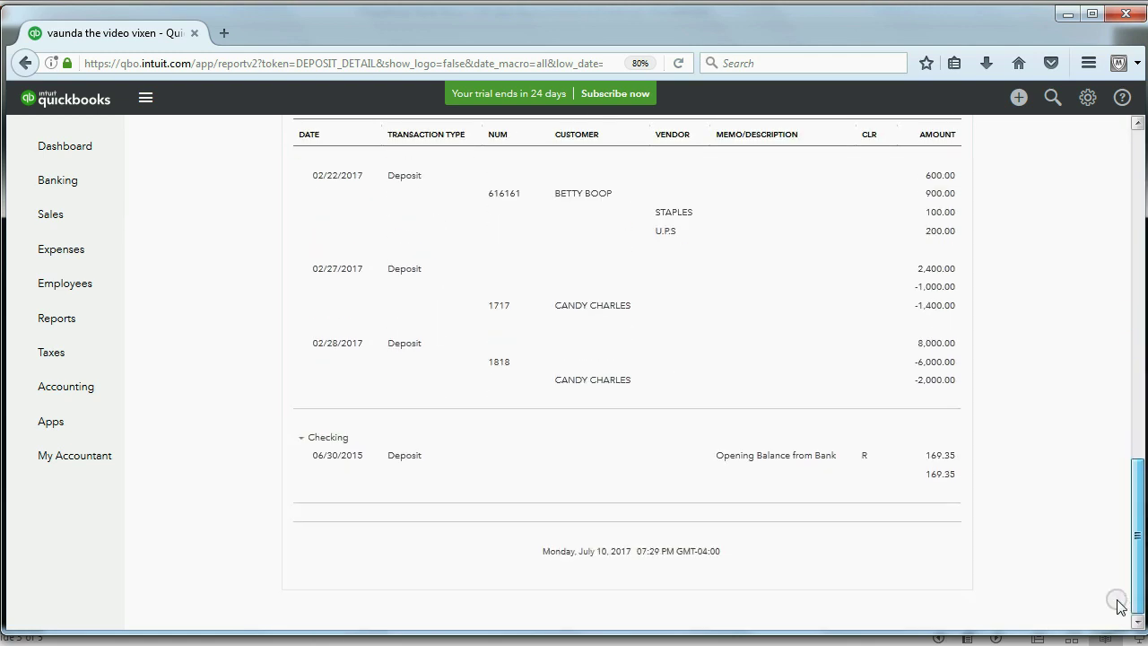
{"action": "left_click", "coordinate": [792, 502]}
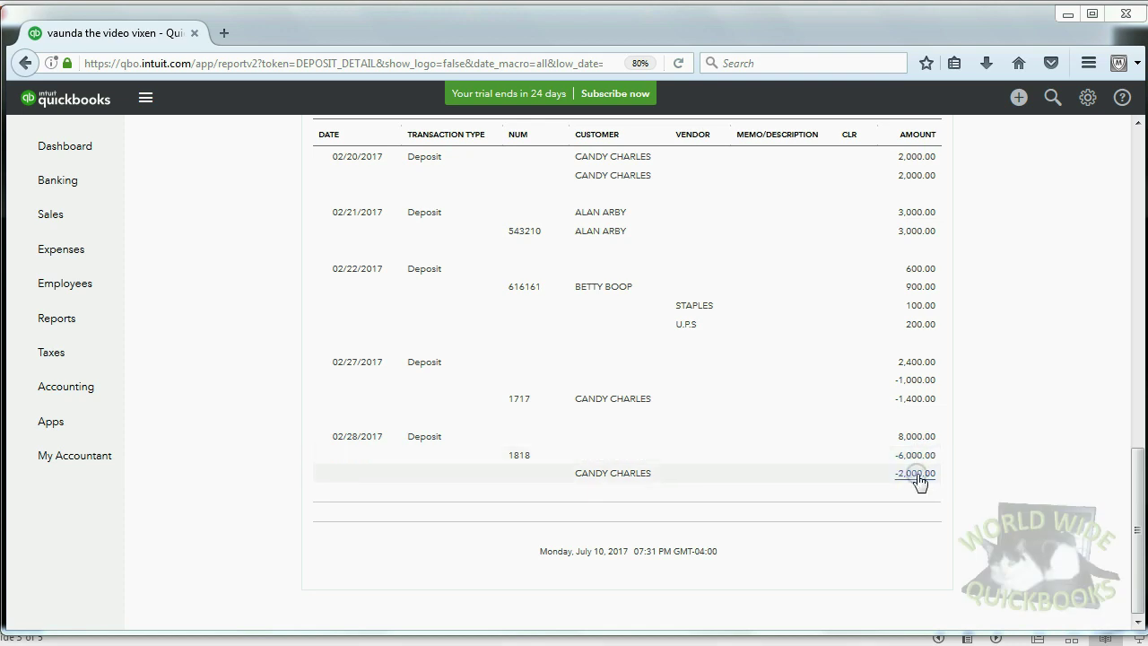
{"action": "left_click", "coordinate": [427, 437]}
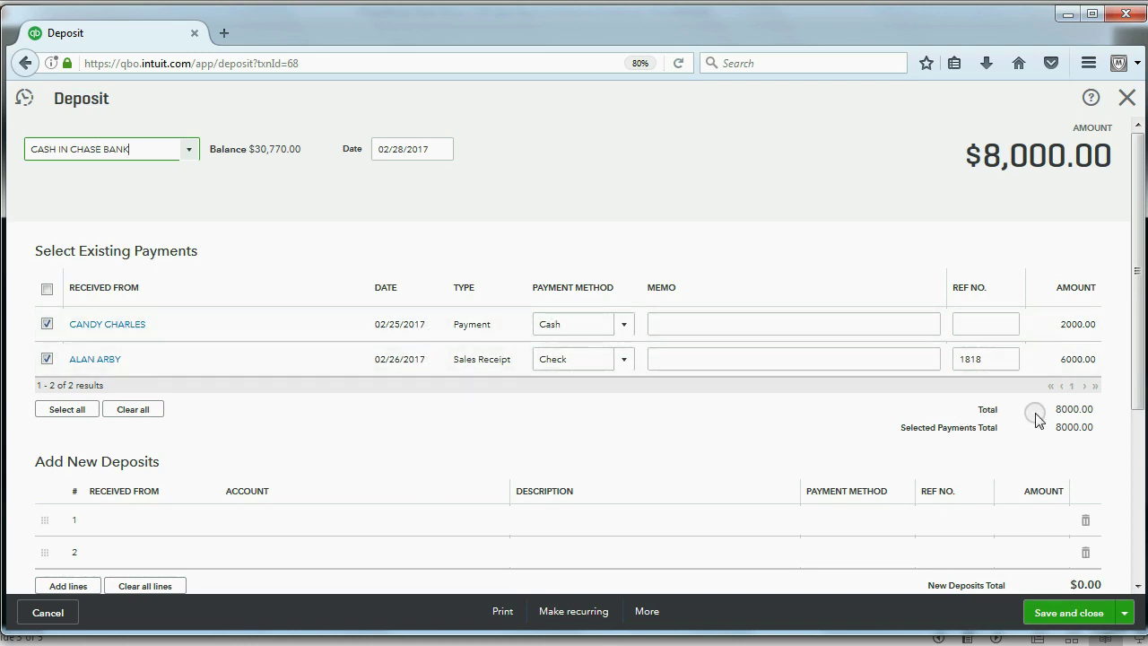
{"action": "left_click", "coordinate": [1126, 99]}
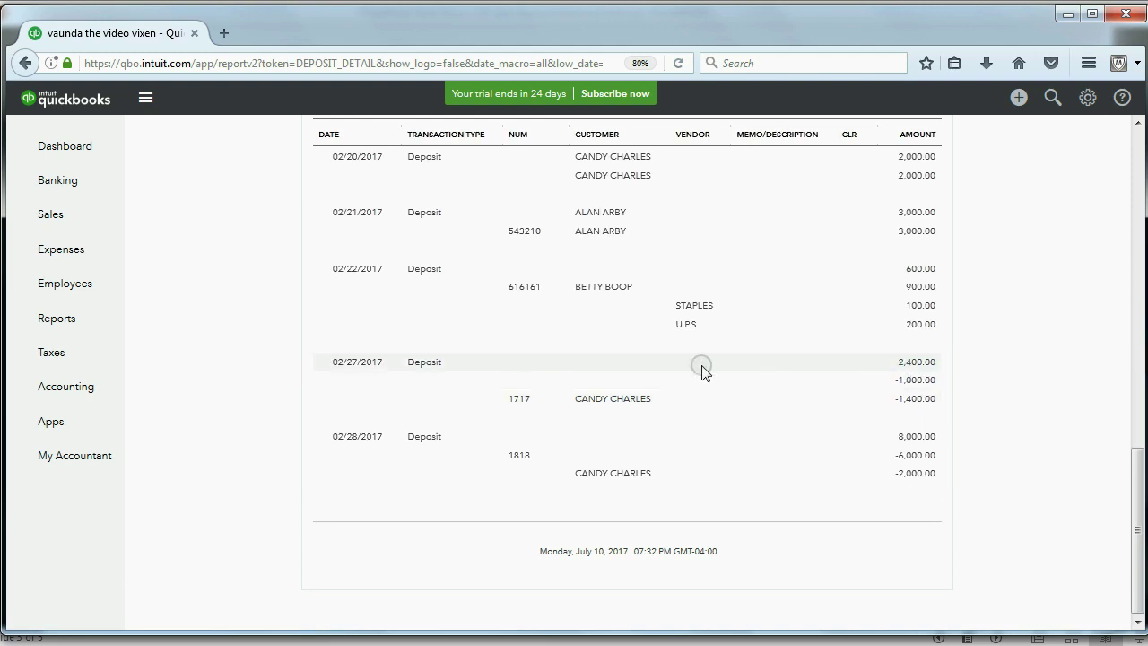
{"action": "left_click", "coordinate": [429, 365]}
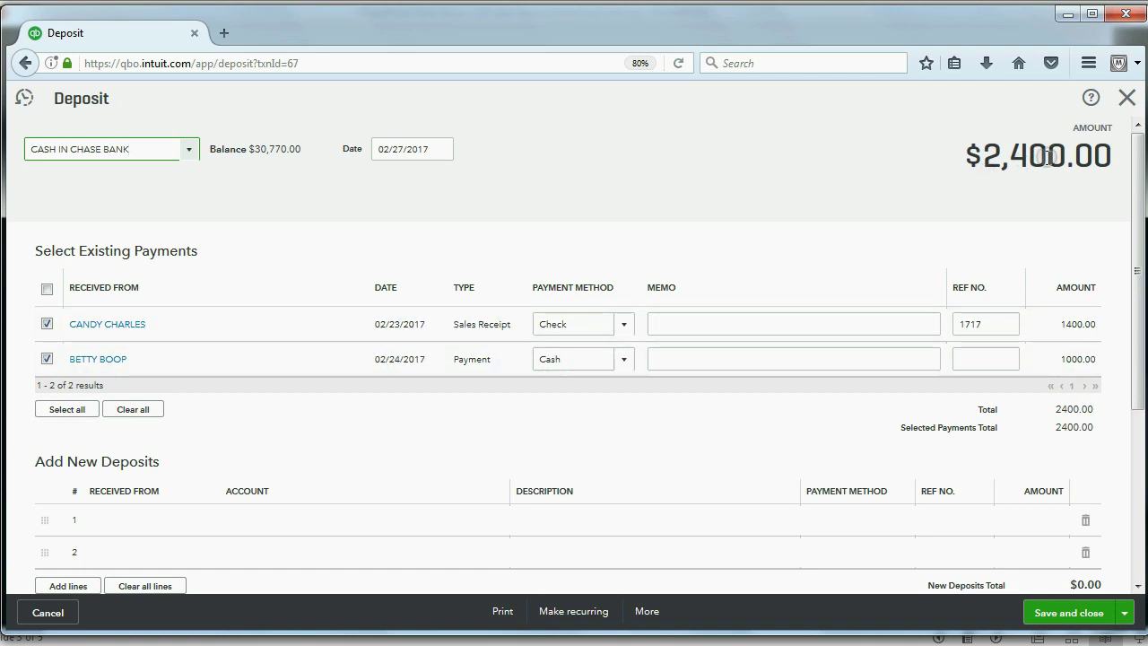
{"action": "left_click", "coordinate": [1127, 97]}
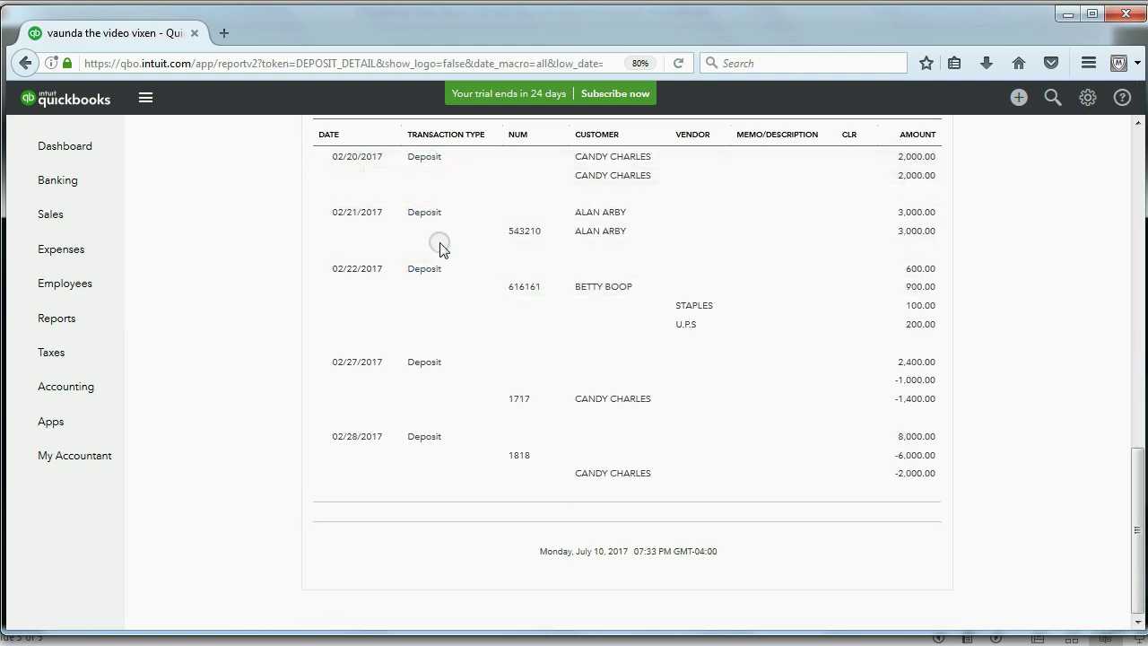
Step: Open the 01/12/2017 sales receipt from the report, check the accounts available for its deposit, and close it without changes
{"action": "scroll", "coordinate": [436, 243], "scroll_direction": "up", "scroll_amount": 2}
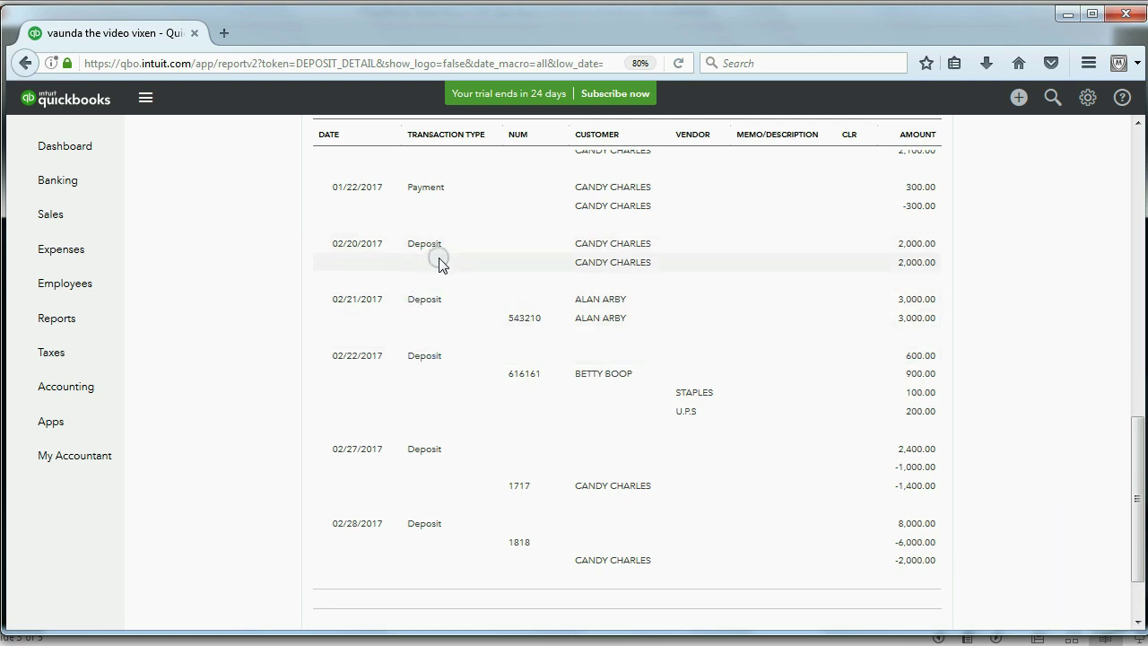
{"action": "scroll", "coordinate": [439, 262], "scroll_direction": "up", "scroll_amount": 3}
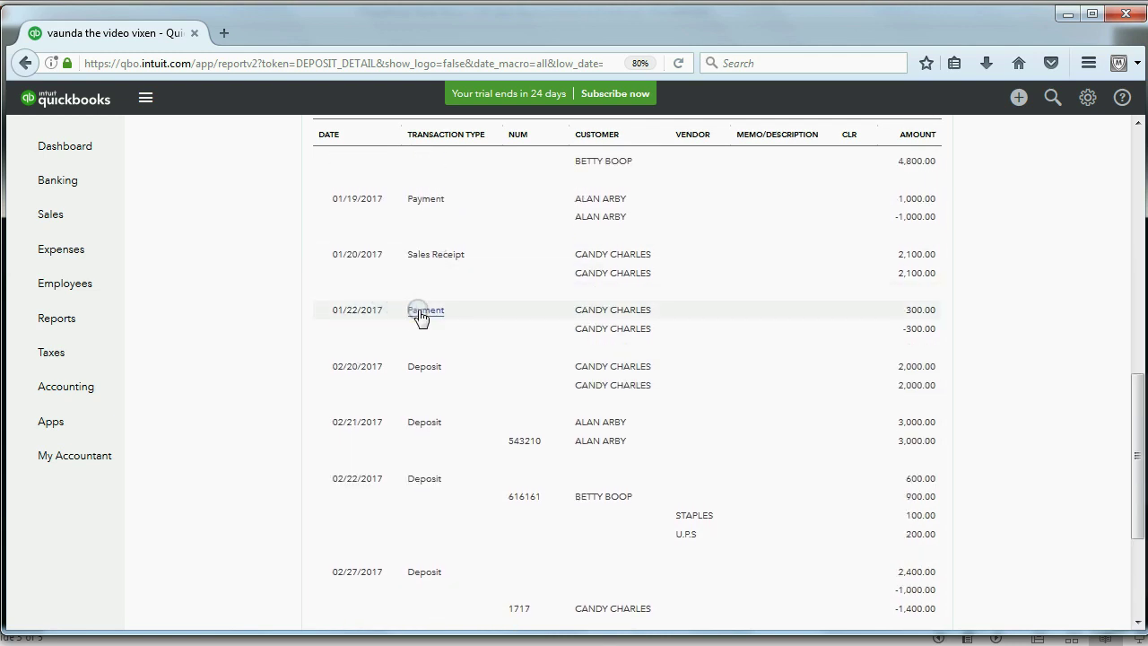
{"action": "scroll", "coordinate": [437, 260], "scroll_direction": "up", "scroll_amount": 6}
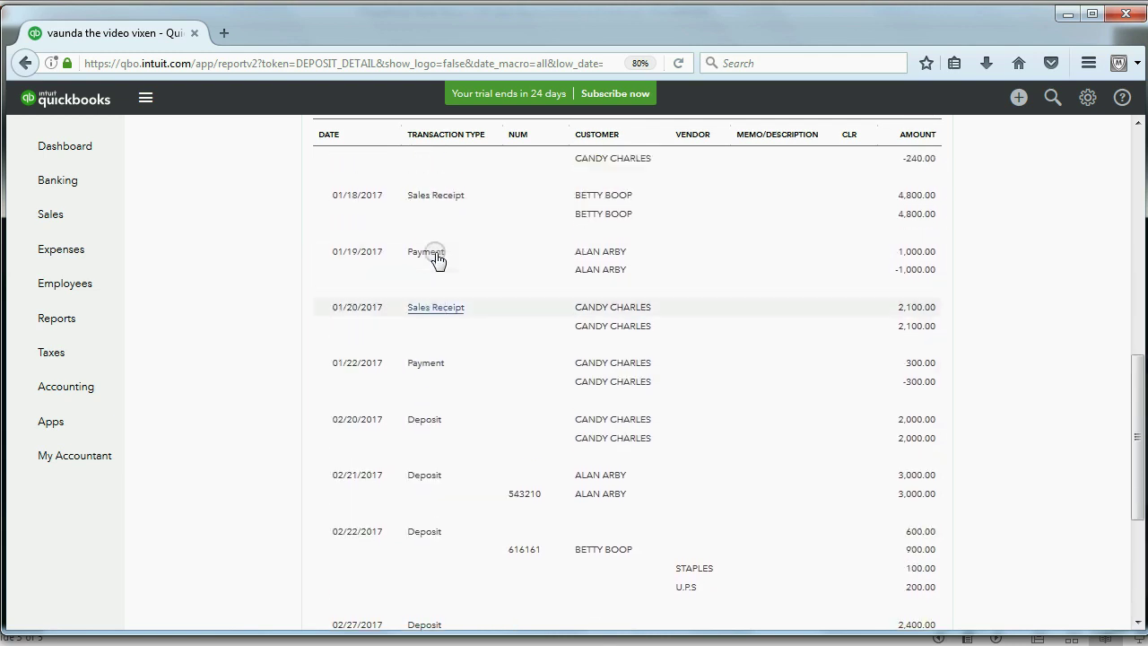
{"action": "scroll", "coordinate": [437, 259], "scroll_direction": "up", "scroll_amount": 6}
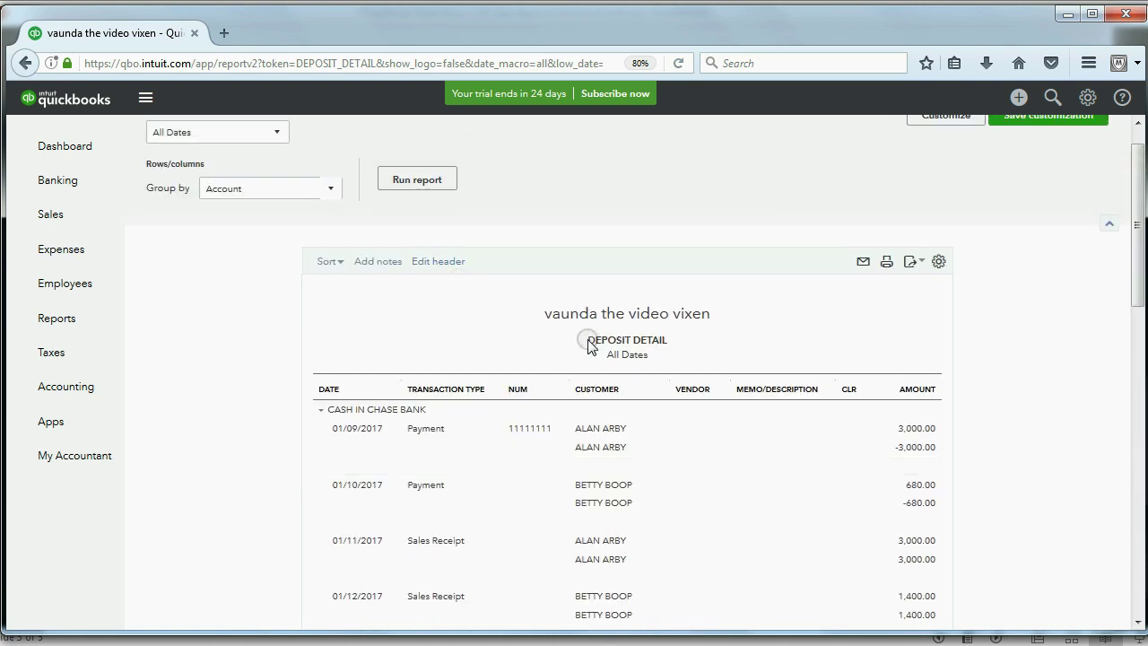
{"action": "left_click_drag", "start_coordinate": [588, 339], "coordinate": [673, 337]}
{"action": "scroll", "coordinate": [762, 326], "scroll_direction": "down", "scroll_amount": 5}
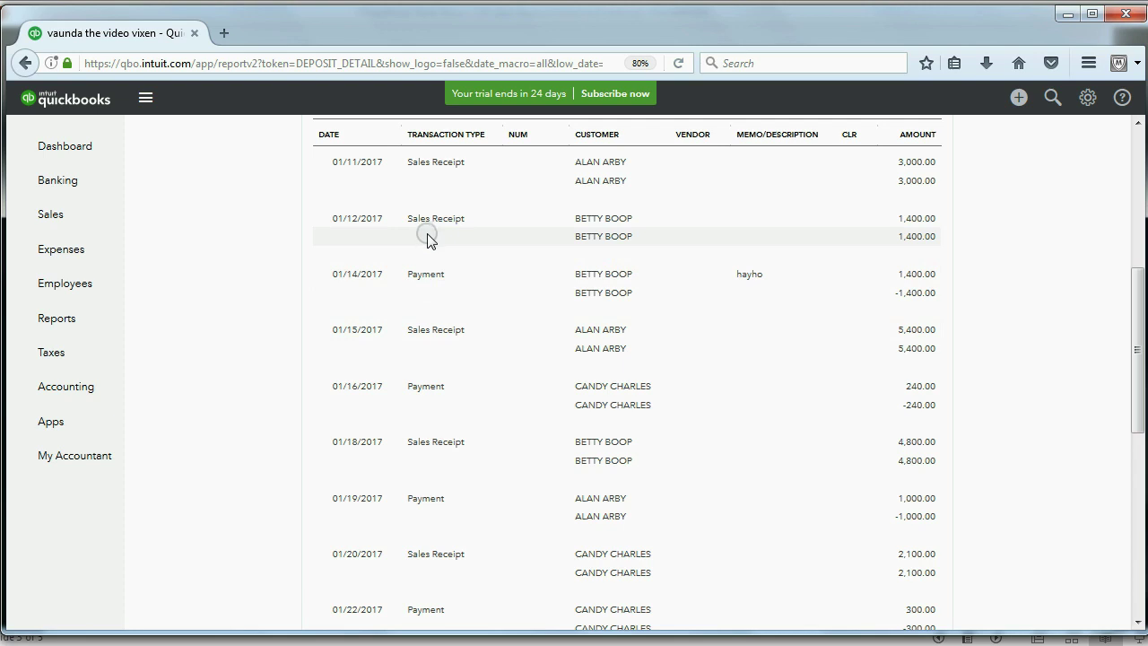
{"action": "left_click", "coordinate": [431, 219]}
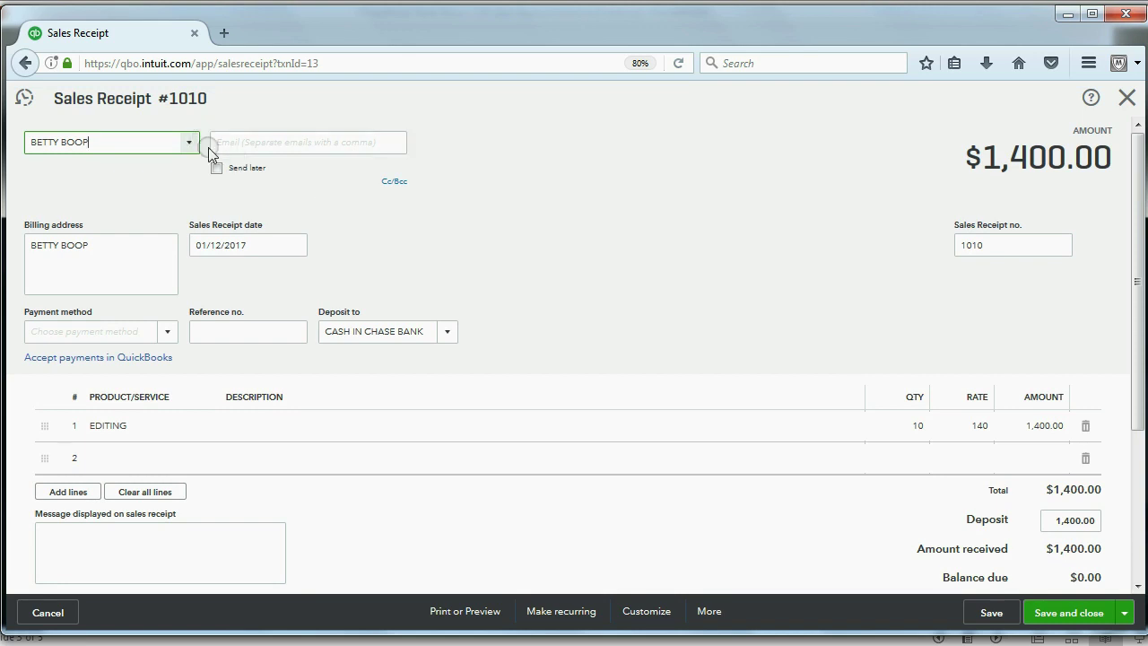
{"action": "left_click", "coordinate": [444, 333]}
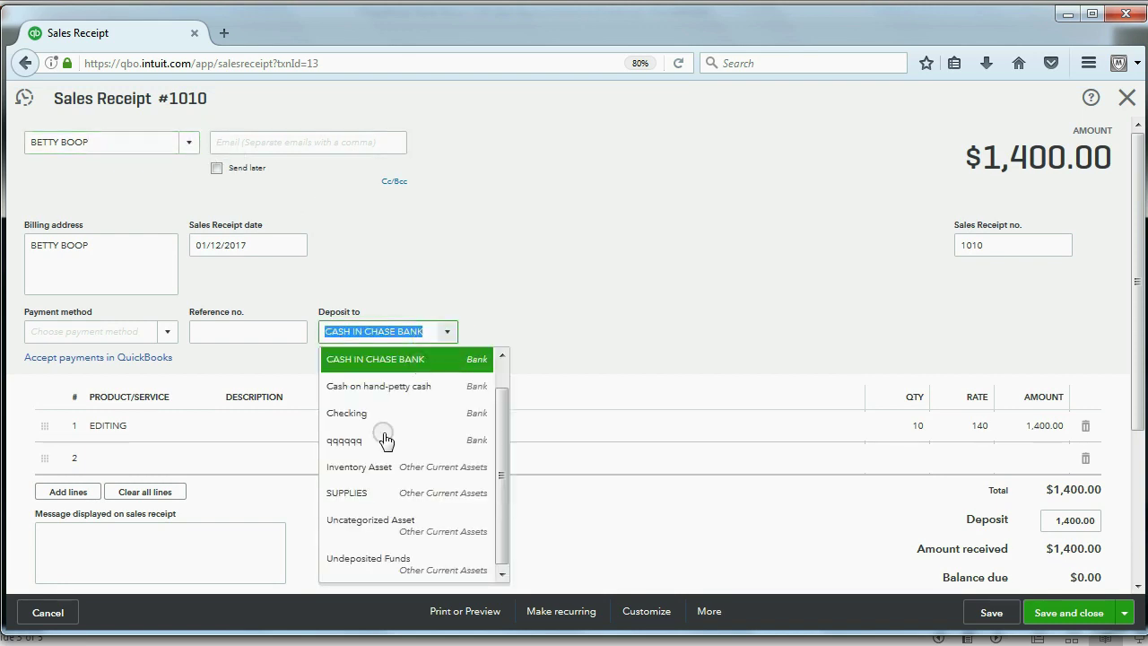
{"action": "left_click", "coordinate": [1124, 97]}
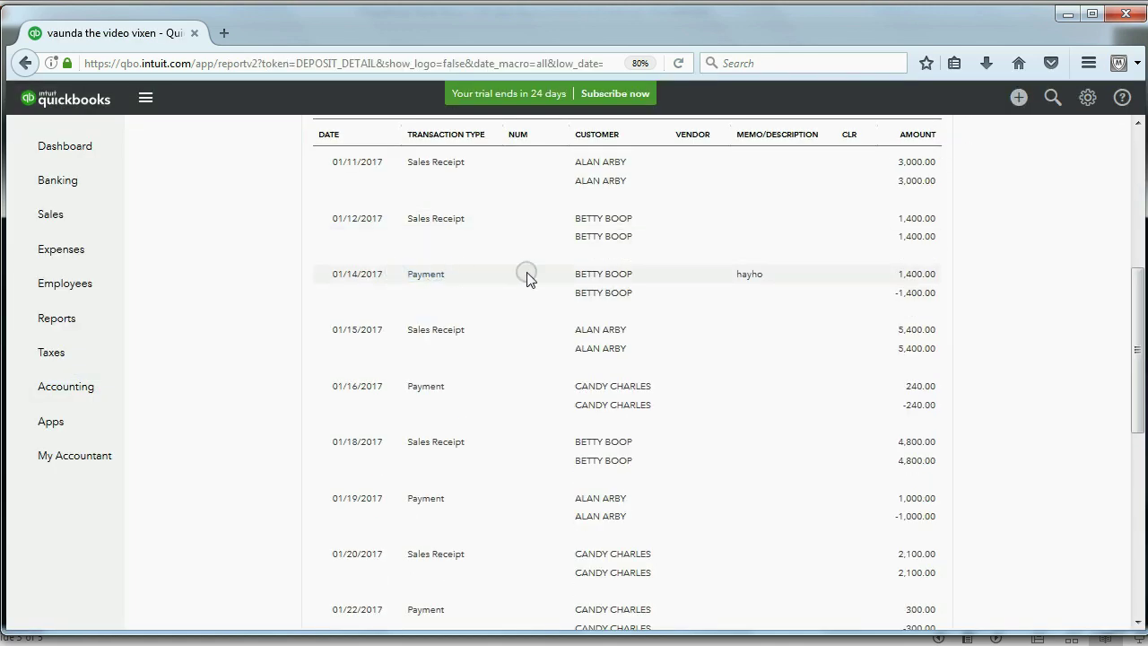
Step: Open the 01/14/2017 payment from the report and check its available Deposit to accounts, leaving the selection as it is
{"action": "left_click", "coordinate": [423, 276]}
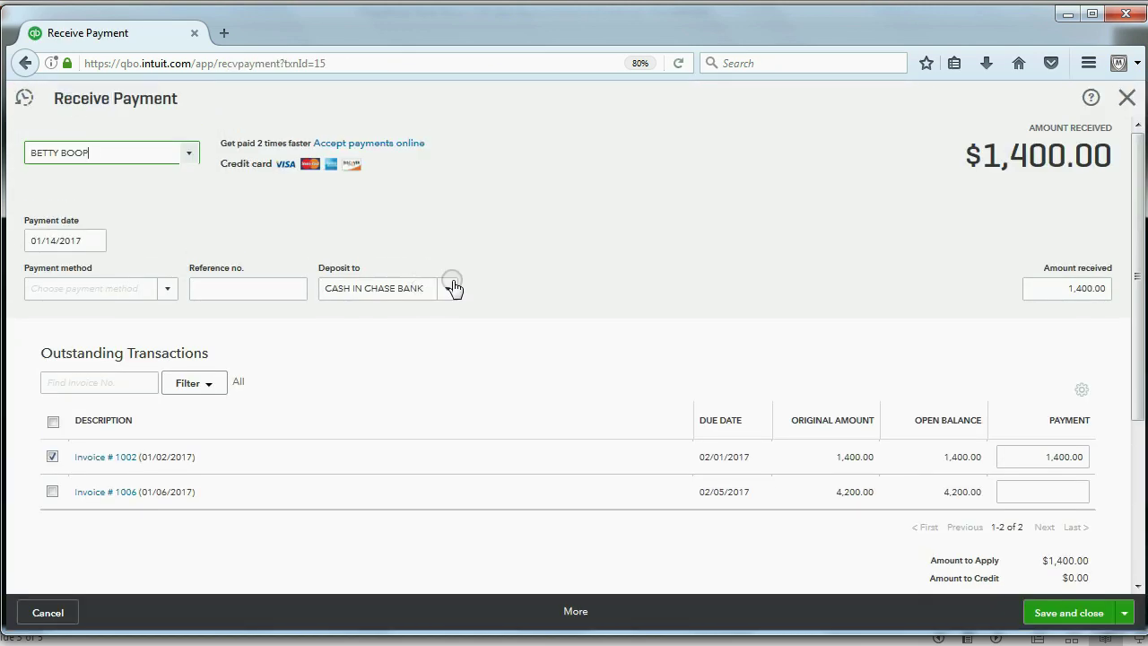
{"action": "left_click", "coordinate": [448, 288]}
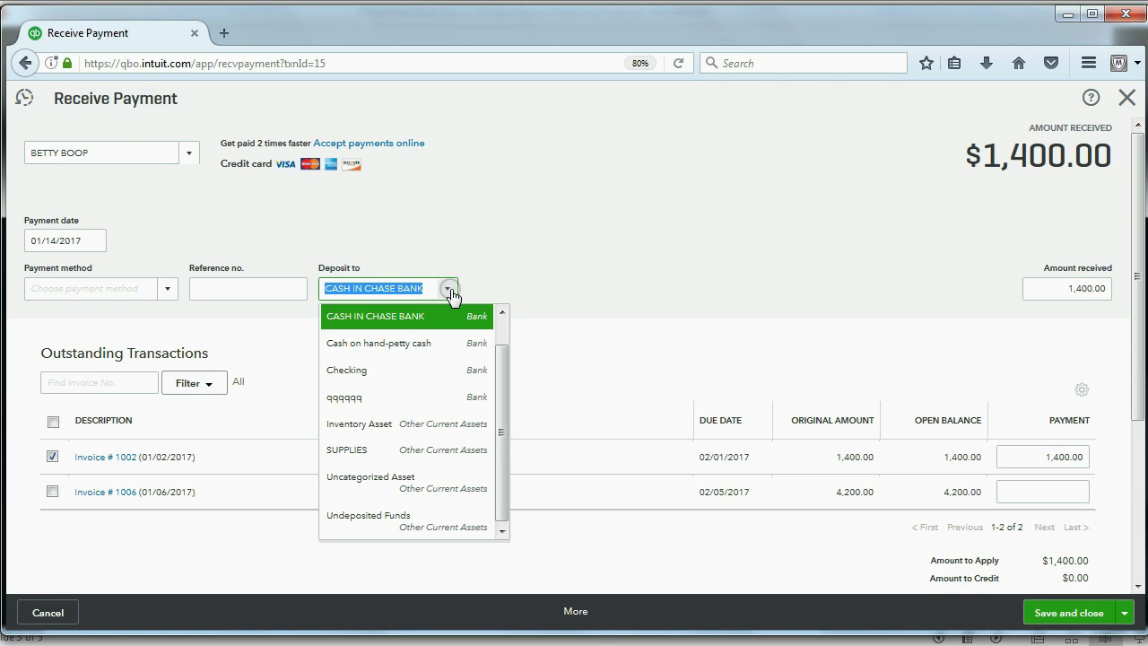
{"action": "left_click", "coordinate": [626, 244]}
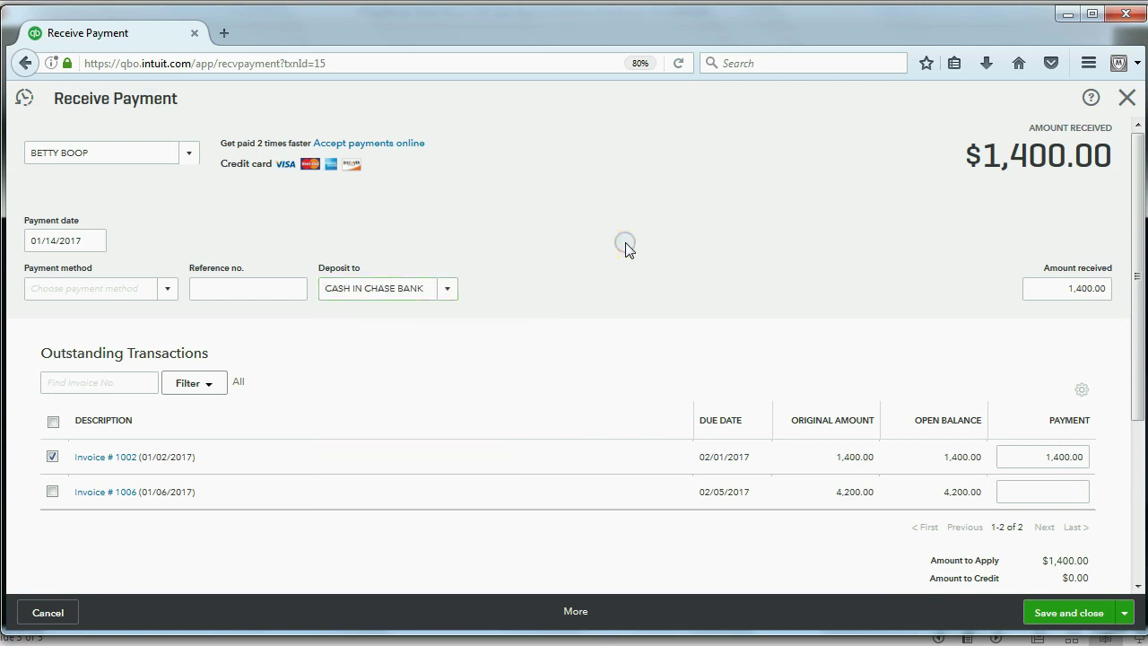
Step: Close the 01/14/2017 payment and review the February 2017 deposits in the Deposit Detail report
{"action": "left_click", "coordinate": [1126, 99]}
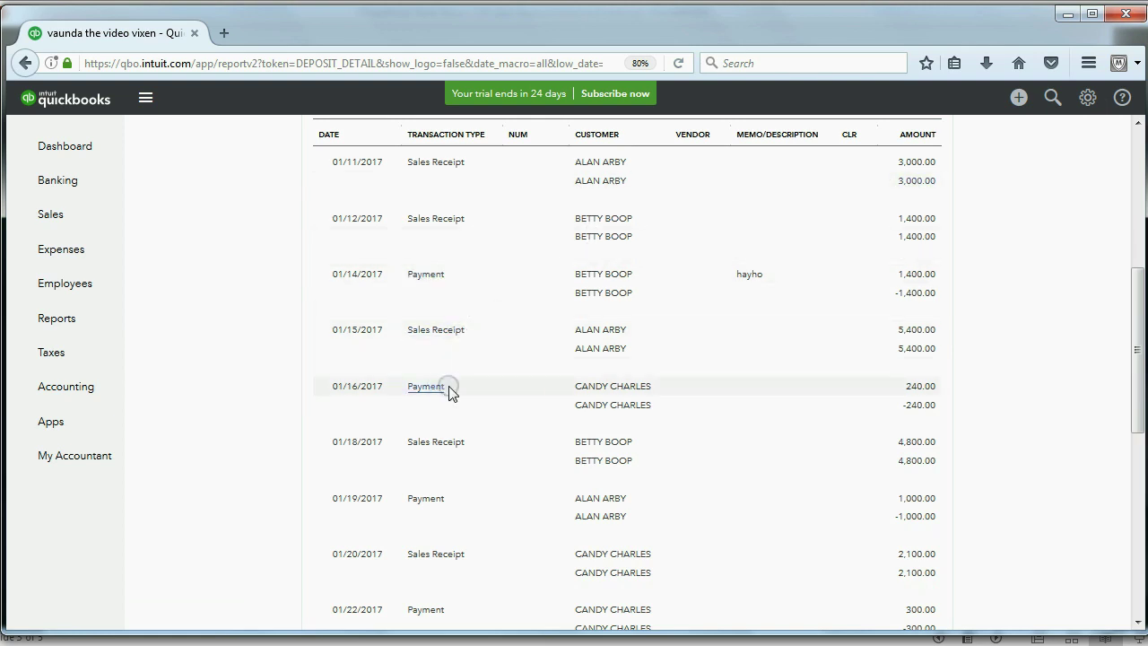
{"action": "scroll", "coordinate": [452, 392], "scroll_direction": "up", "scroll_amount": 5}
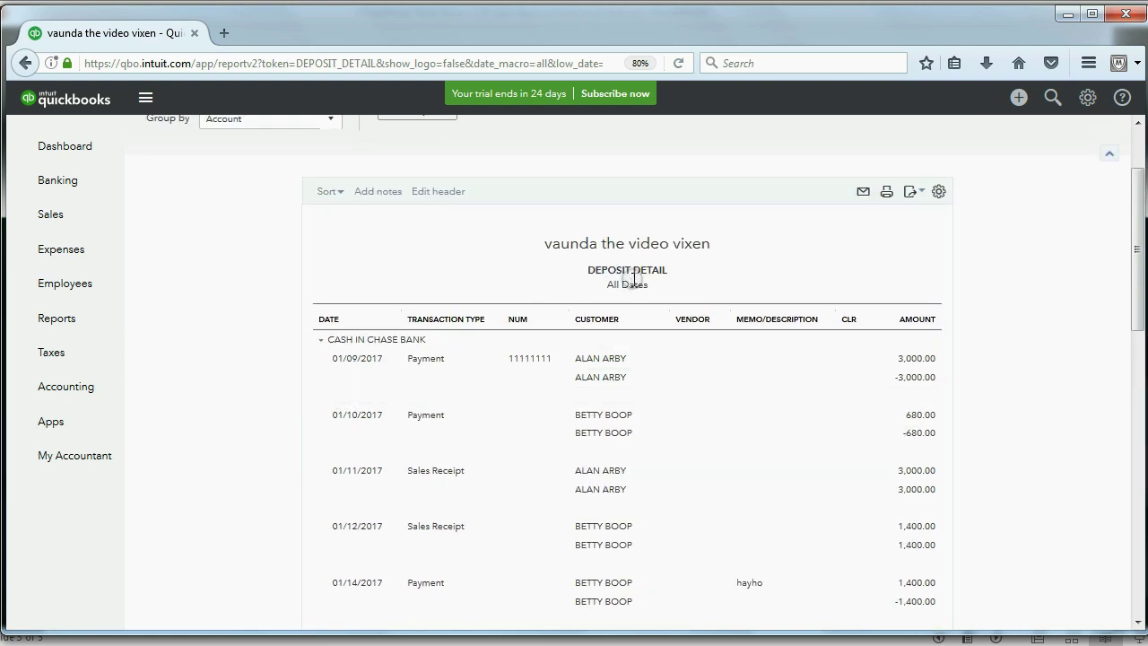
{"action": "scroll", "coordinate": [633, 280], "scroll_direction": "down", "scroll_amount": 15}
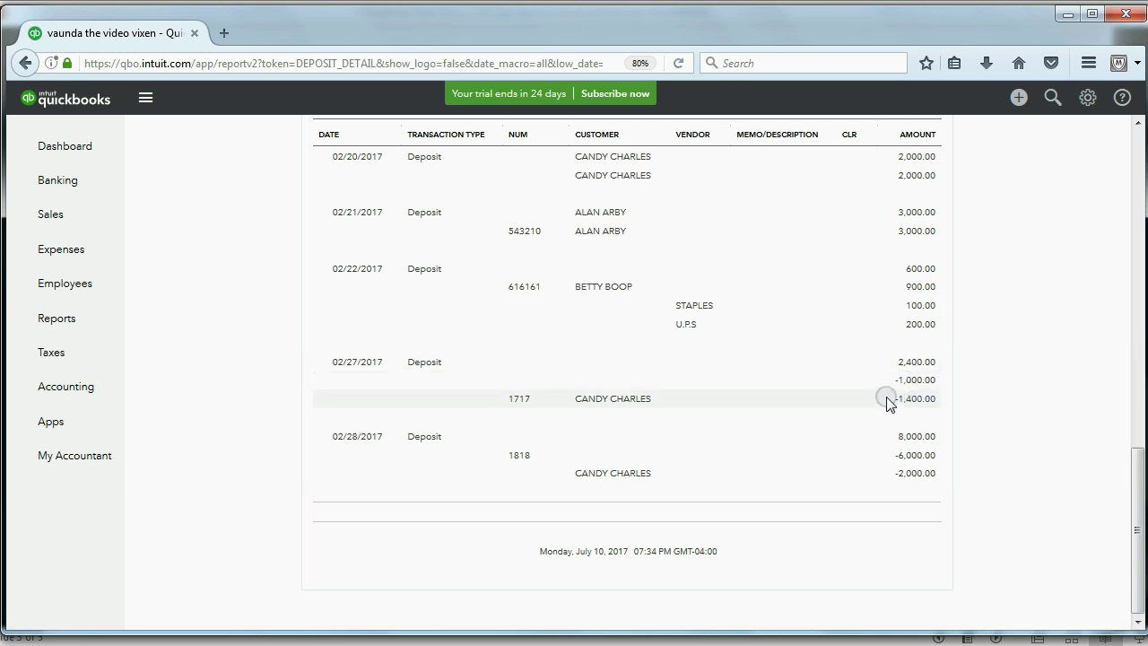
{"action": "left_click", "coordinate": [1016, 635]}
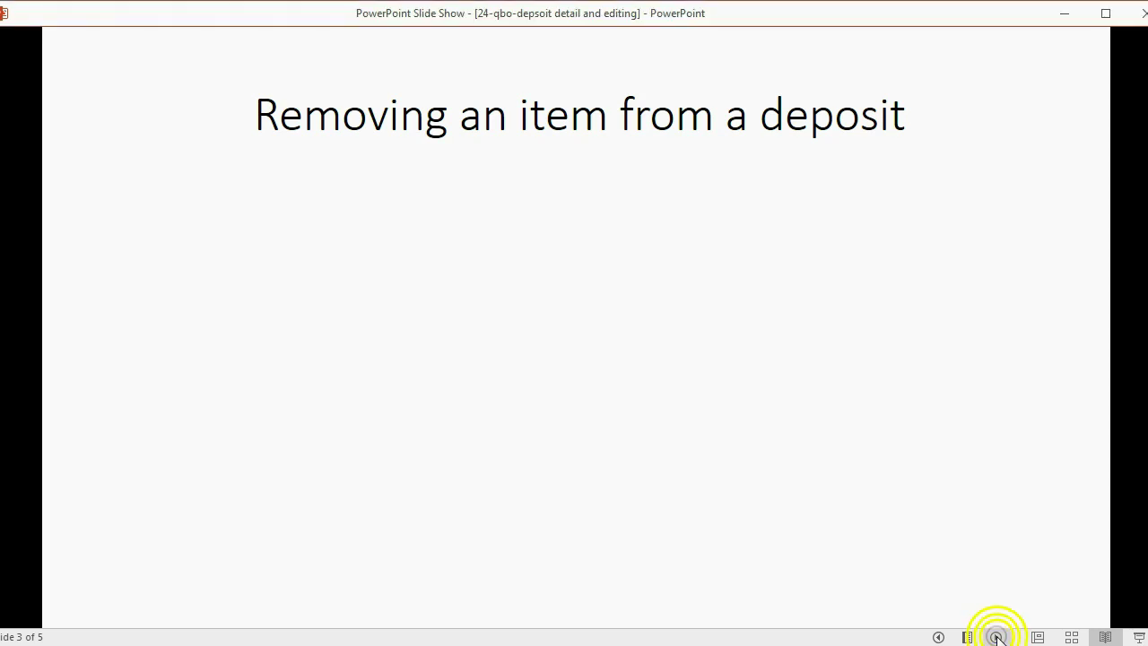
{"action": "left_click", "coordinate": [998, 637]}
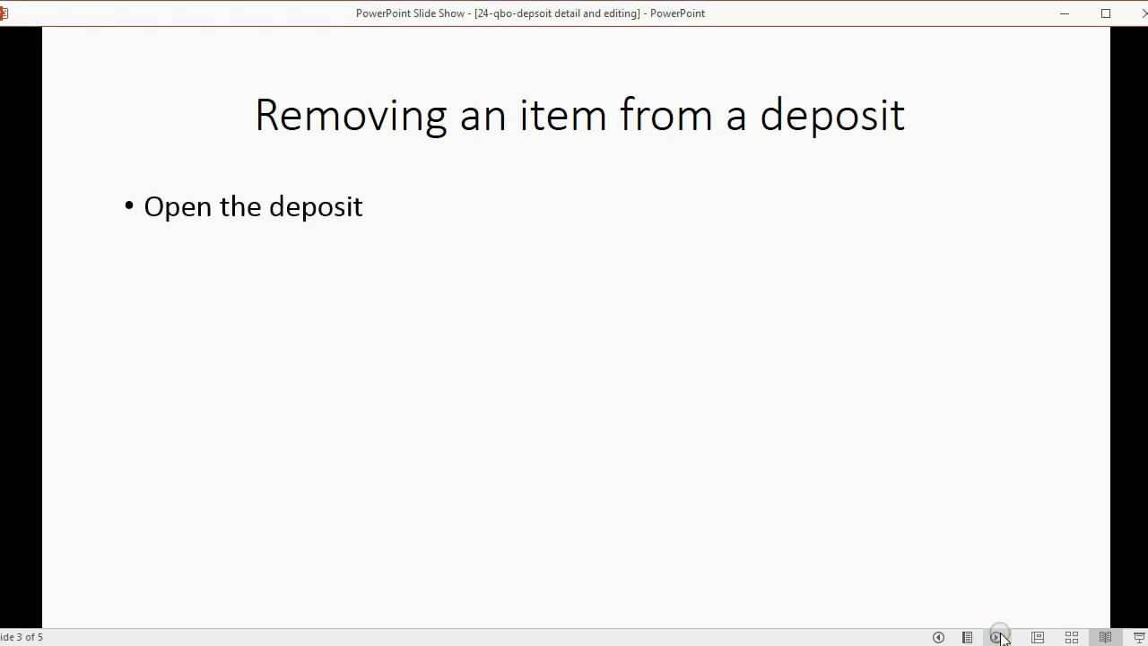
{"action": "left_click", "coordinate": [999, 636]}
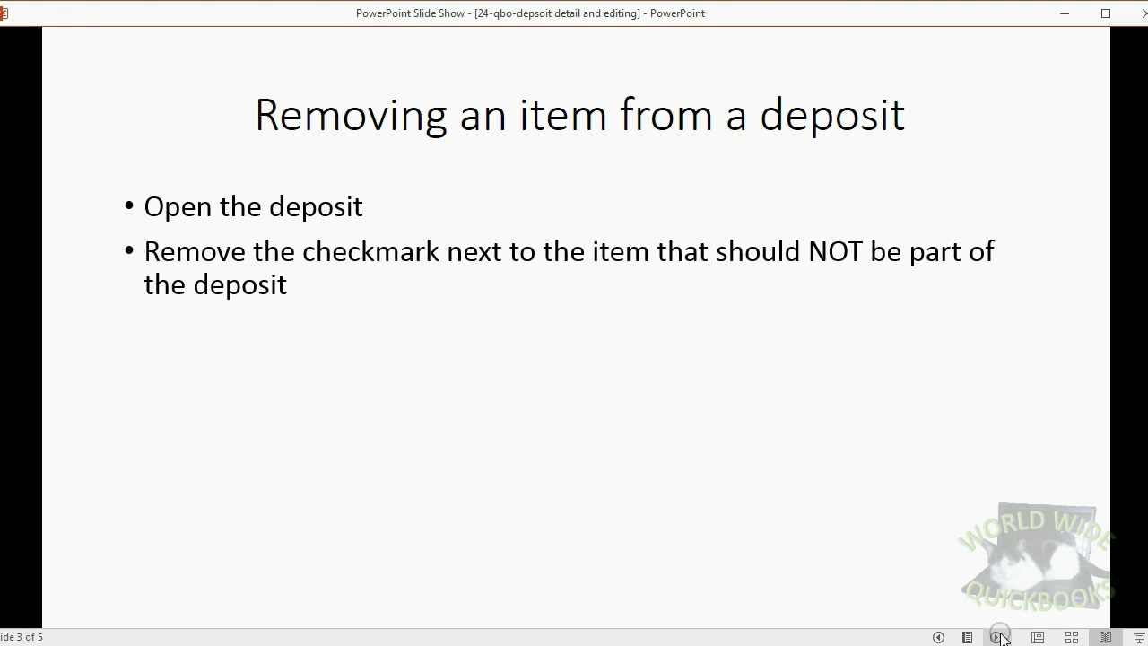
{"action": "left_click", "coordinate": [999, 637]}
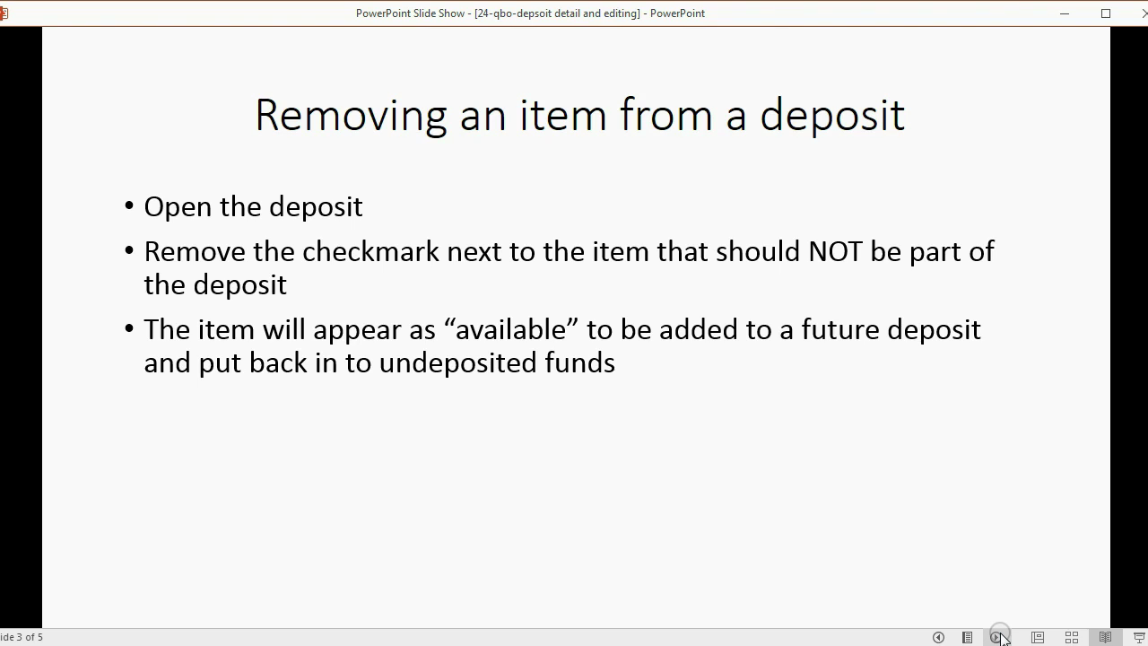
{"action": "left_click", "coordinate": [999, 635]}
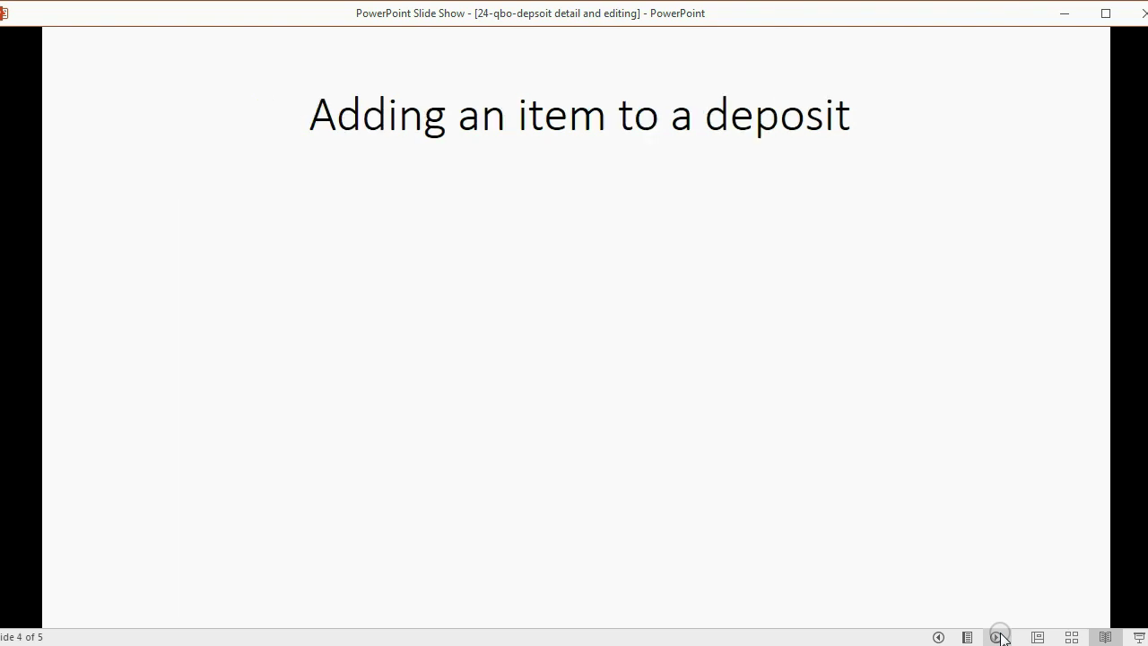
{"action": "left_click", "coordinate": [999, 636]}
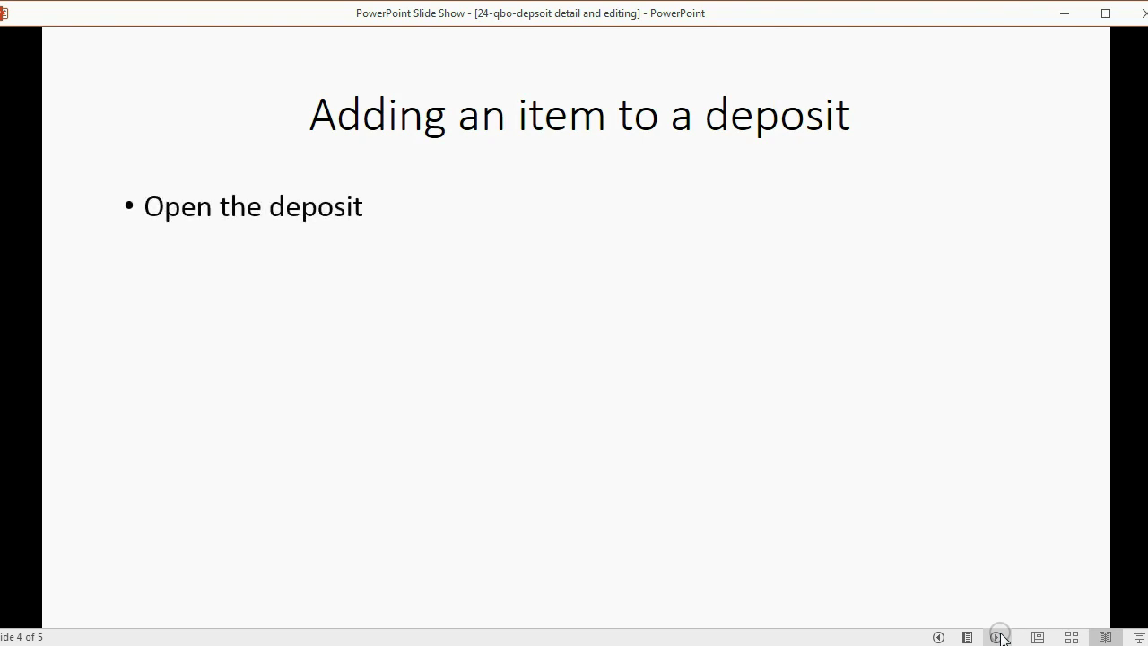
{"action": "left_click", "coordinate": [999, 636]}
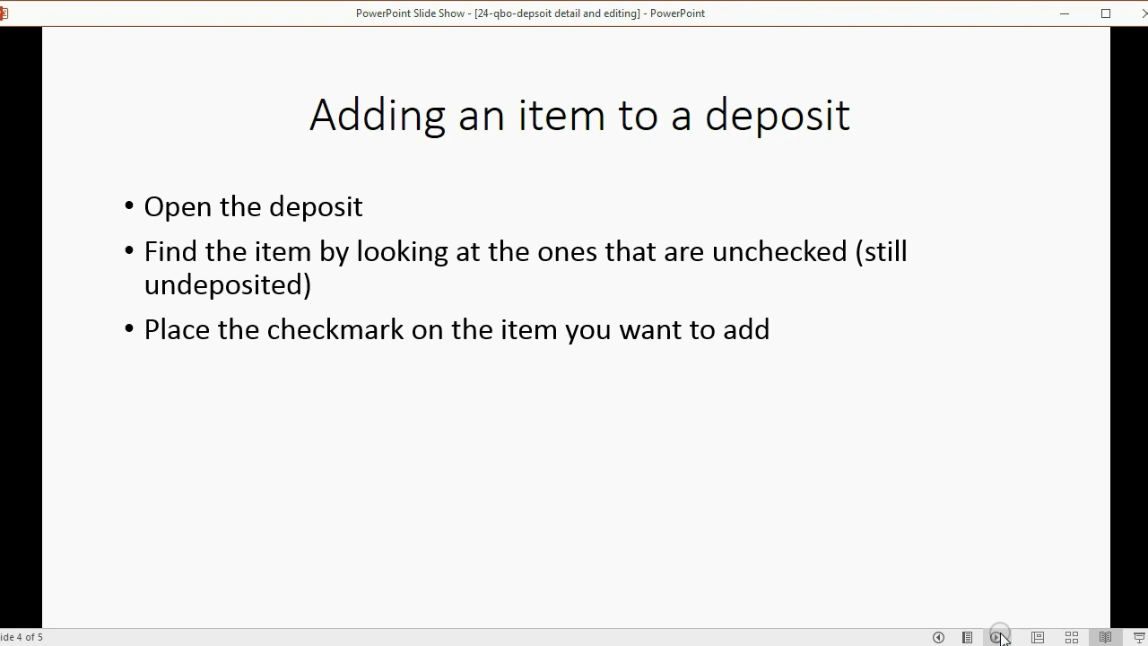
{"action": "left_click", "coordinate": [999, 637]}
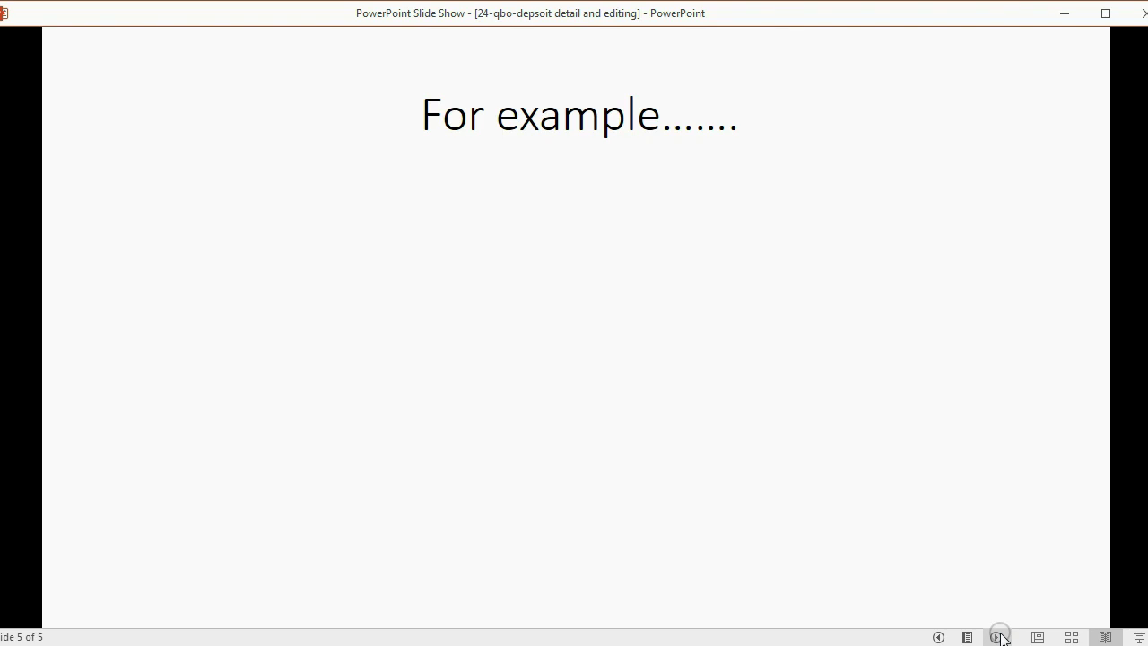
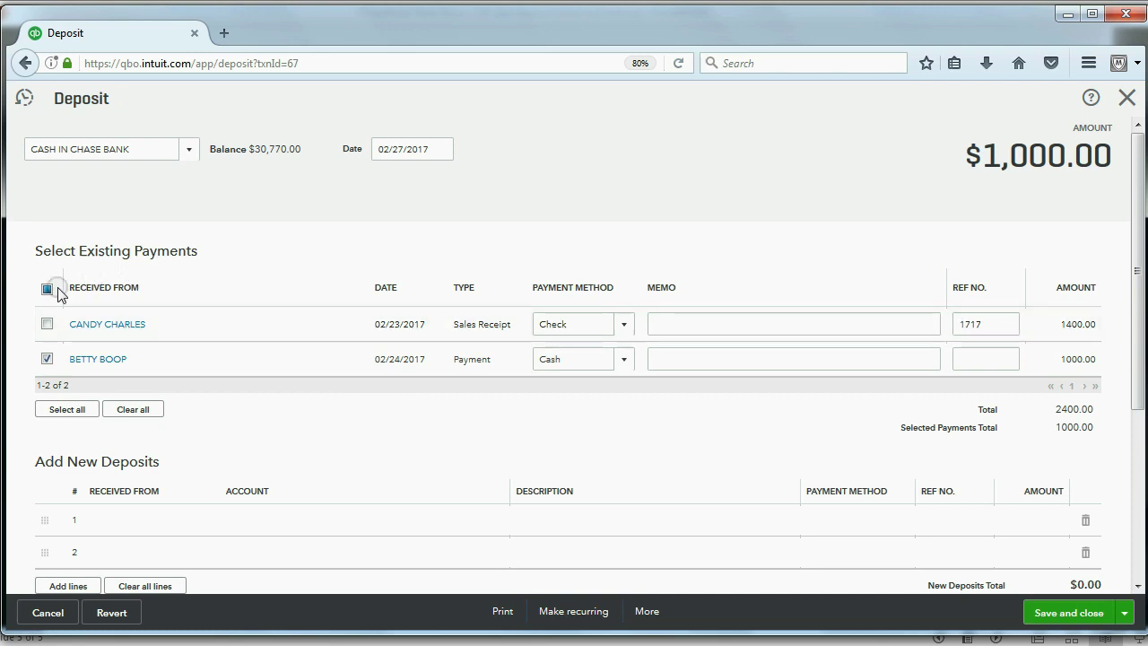
Step: Save the 02/27/2017 deposit without check 1717, and reopen it to review its existing payments before closing it
{"action": "left_click", "coordinate": [1054, 615]}
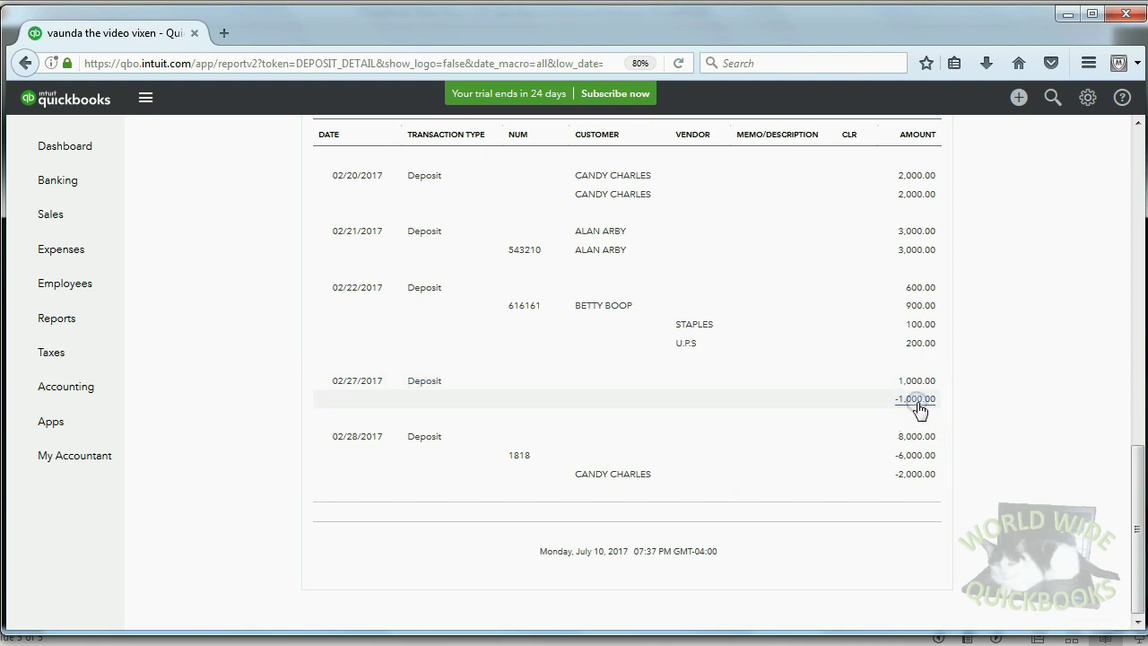
{"action": "left_click", "coordinate": [413, 382]}
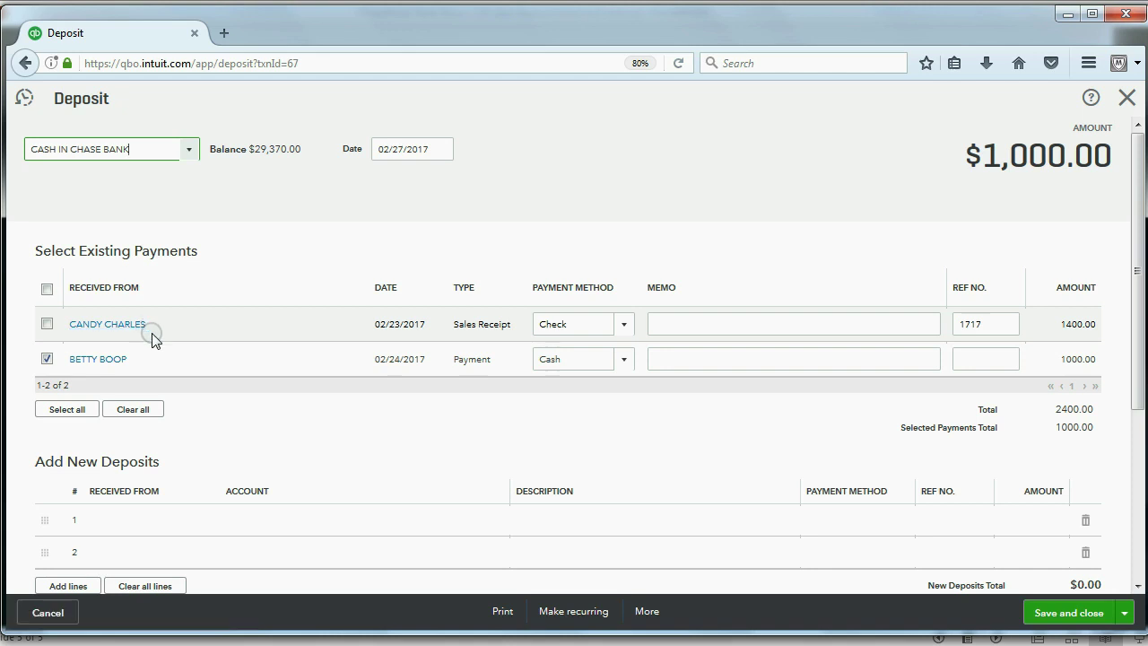
{"action": "left_click", "coordinate": [1127, 99]}
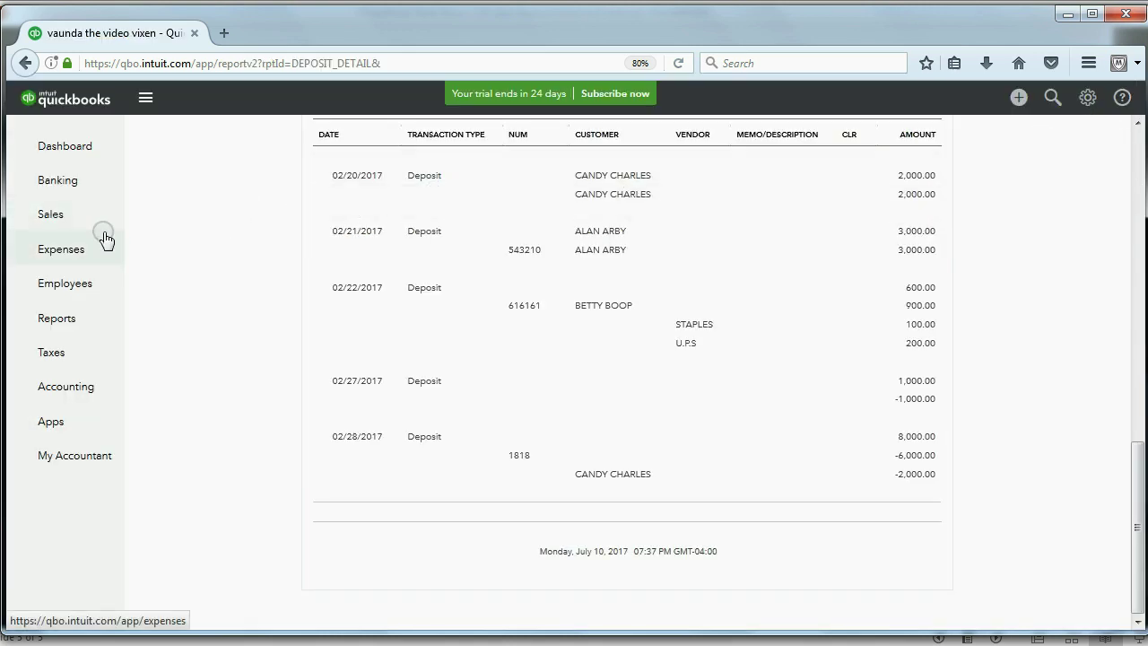
Step: Open the Trial Balance from the custom reports and examine the Undeposited Funds balance
{"action": "left_click", "coordinate": [56, 318]}
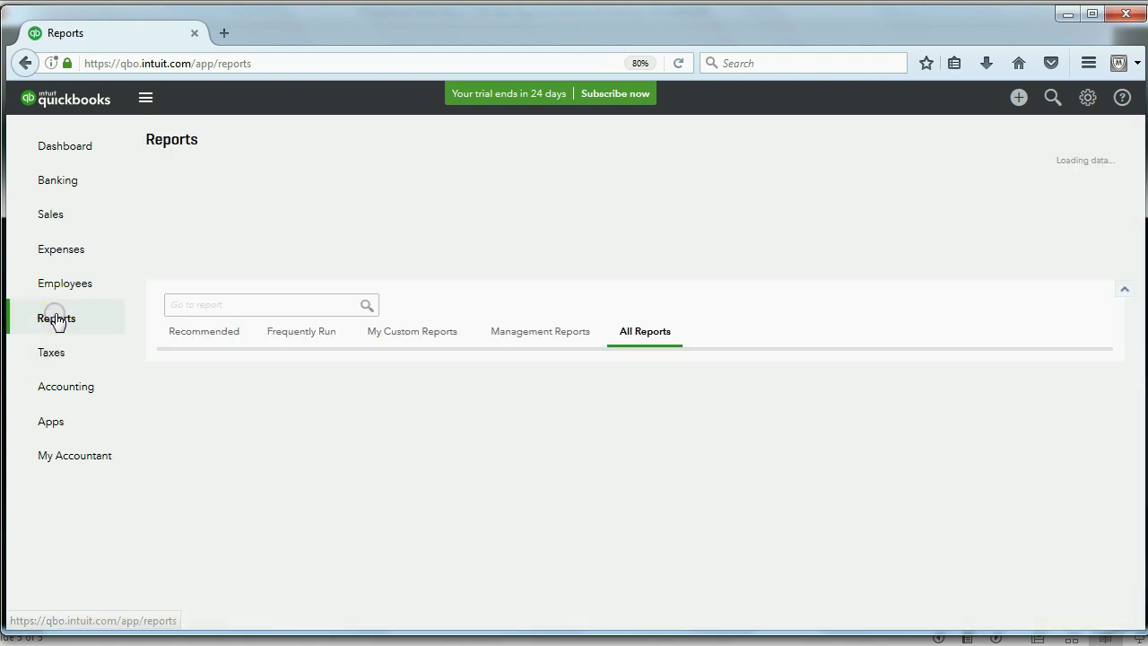
{"action": "left_click", "coordinate": [423, 333]}
{"action": "left_click", "coordinate": [221, 510]}
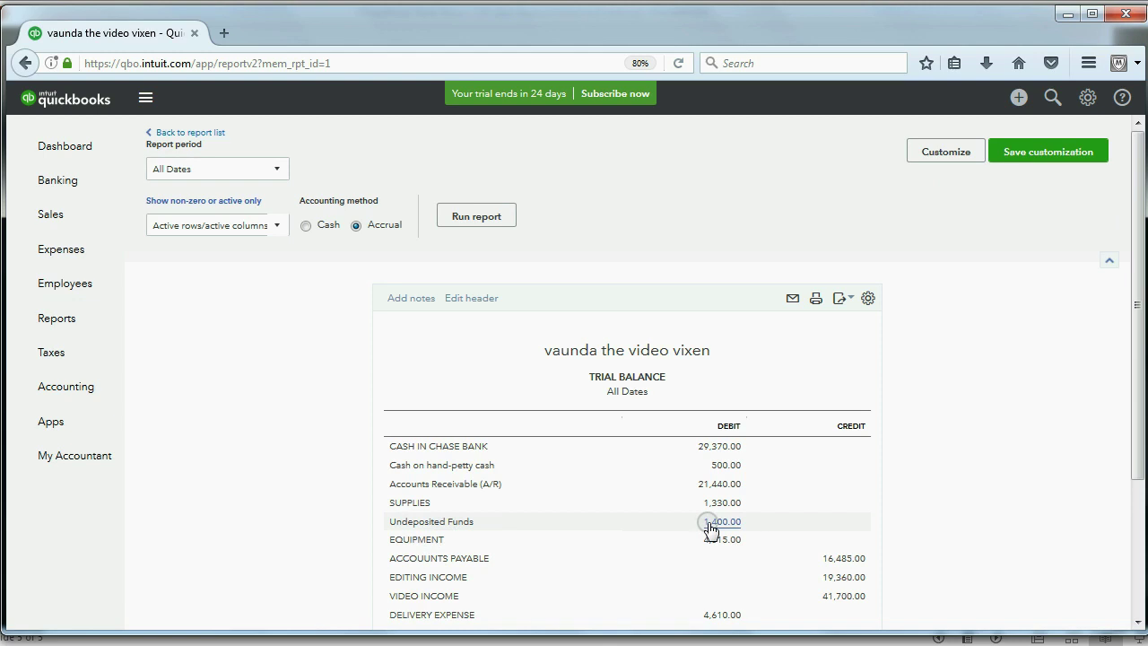
{"action": "scroll", "coordinate": [710, 527], "scroll_direction": "down", "scroll_amount": 2}
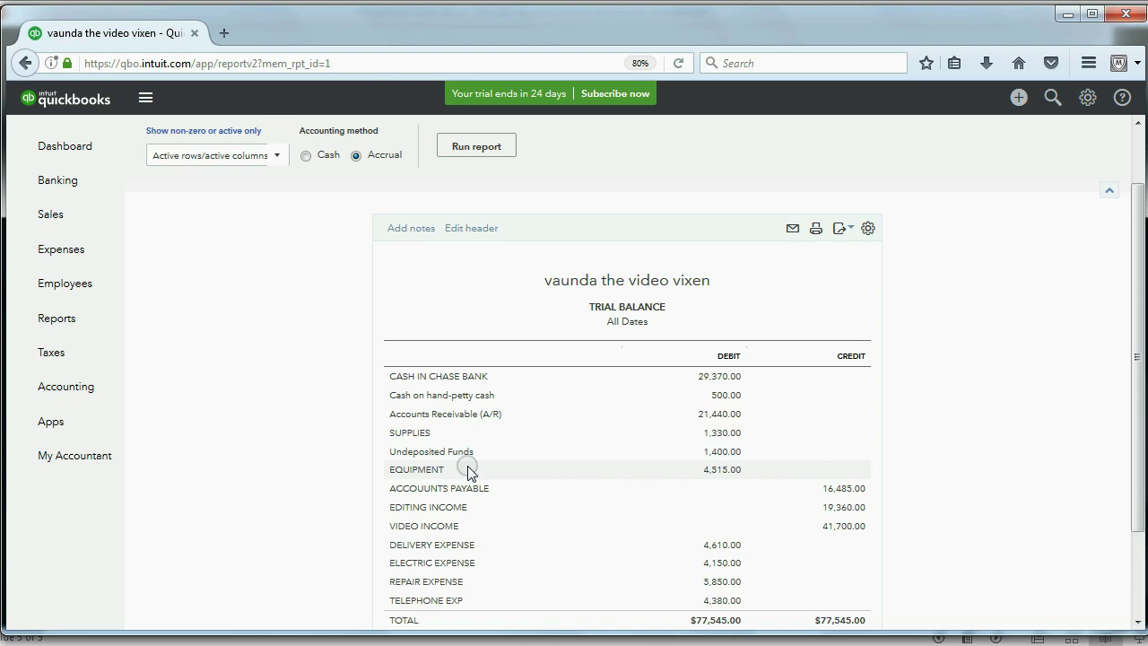
Step: Open the 02/28/2017 deposit from the Deposit Detail report, include the sales receipt paid by check 1717, and save the deposit
{"action": "key", "text": "alt+Tab"}
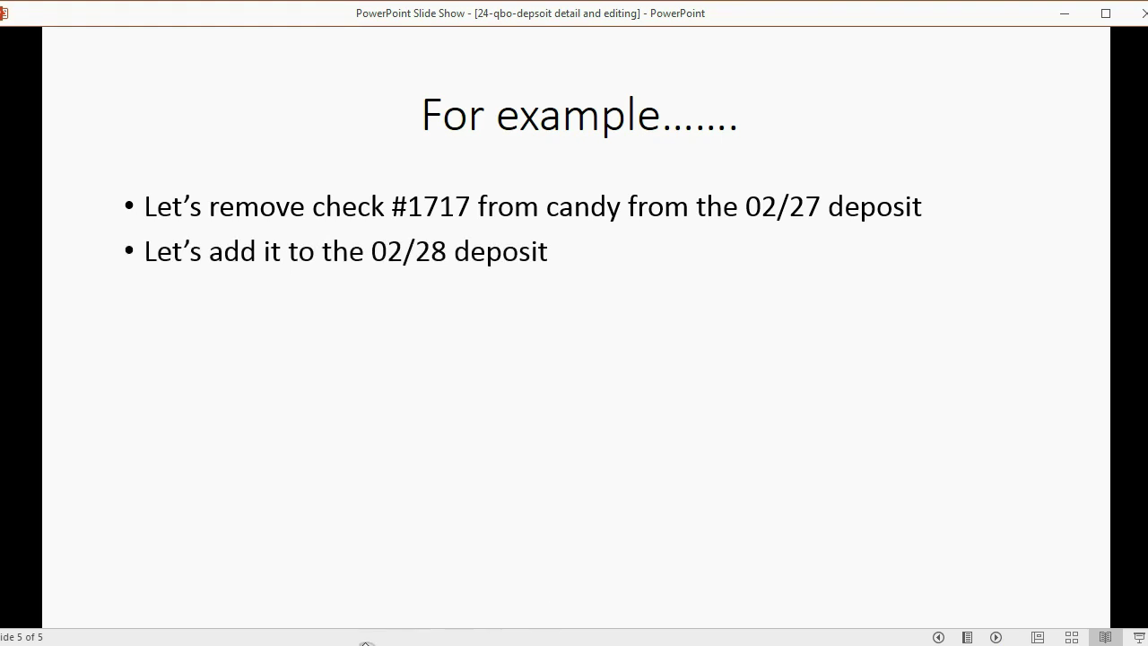
{"action": "key", "text": "alt+Tab"}
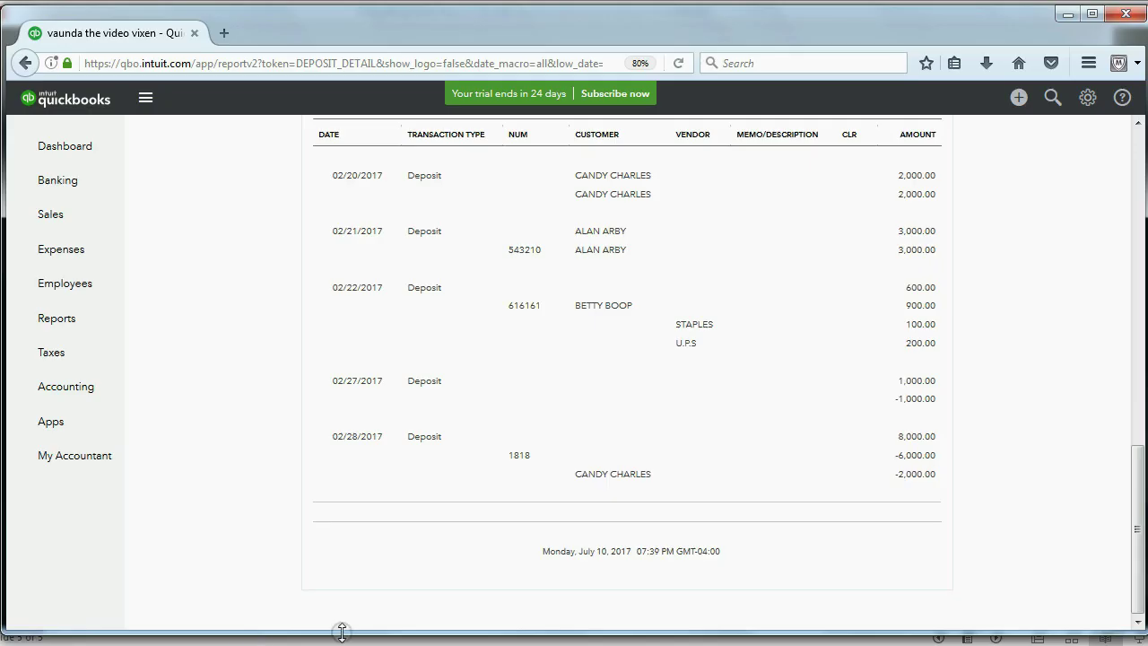
{"action": "left_click_drag", "start_coordinate": [1132, 532], "coordinate": [1127, 159]}
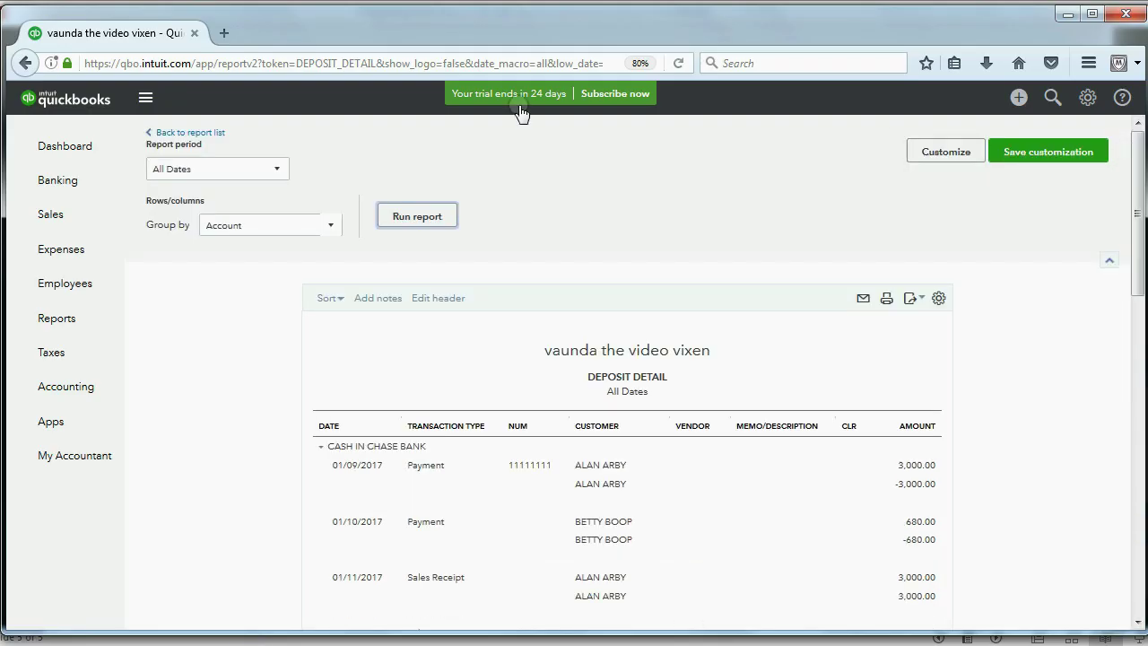
{"action": "left_click_drag", "start_coordinate": [1136, 215], "coordinate": [1137, 588]}
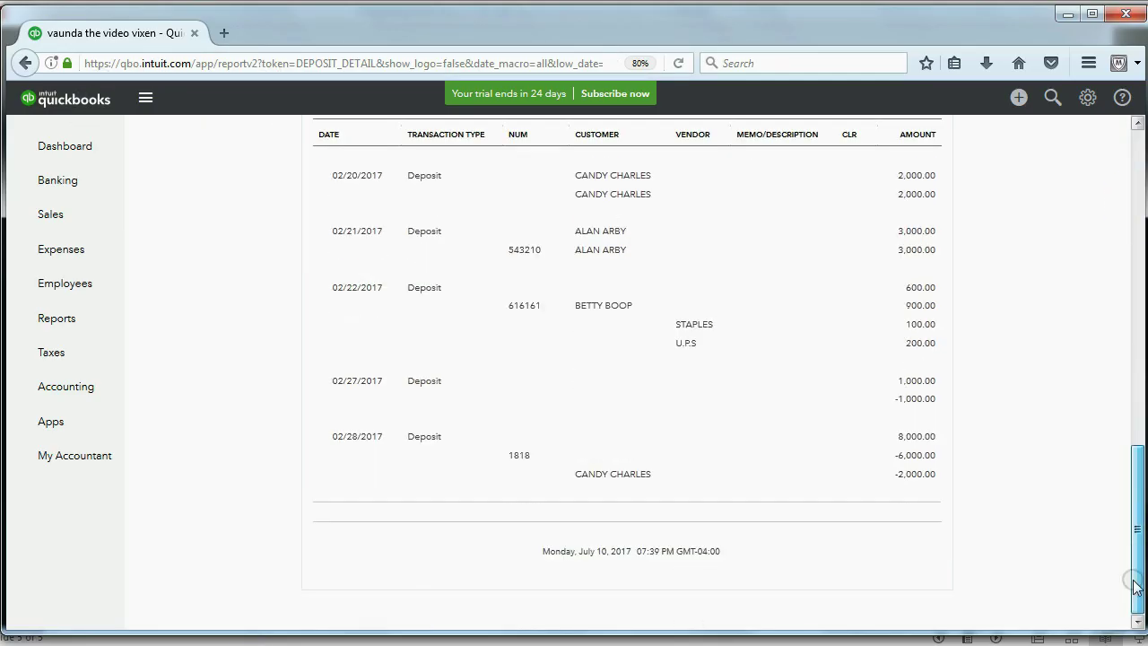
{"action": "left_click", "coordinate": [356, 443]}
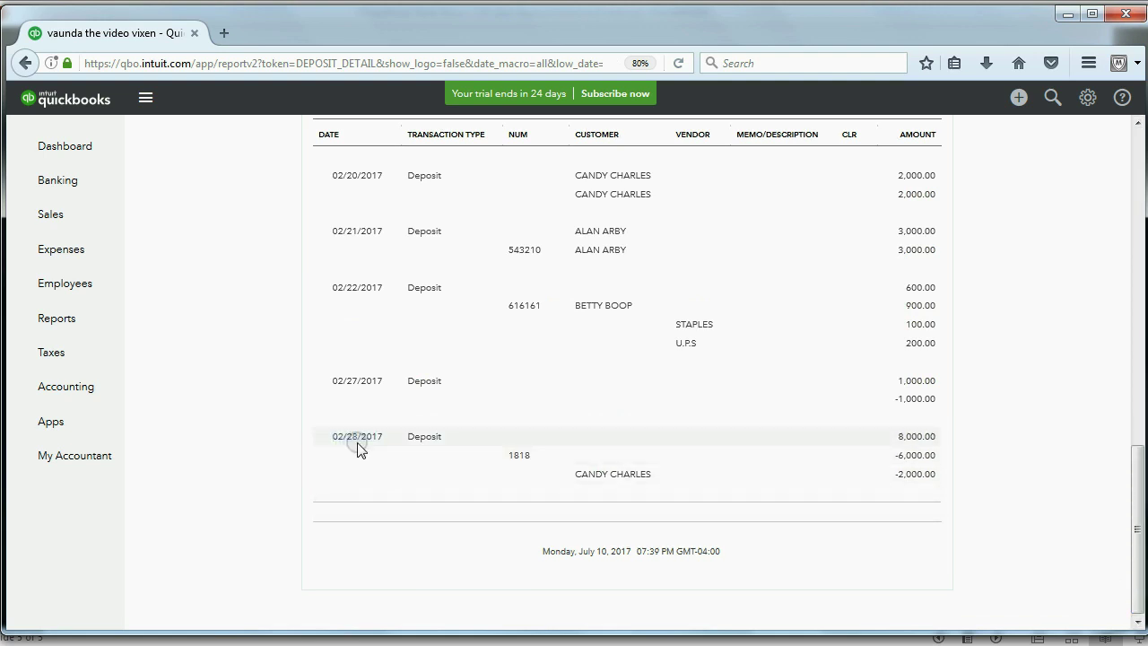
{"action": "left_click", "coordinate": [415, 440]}
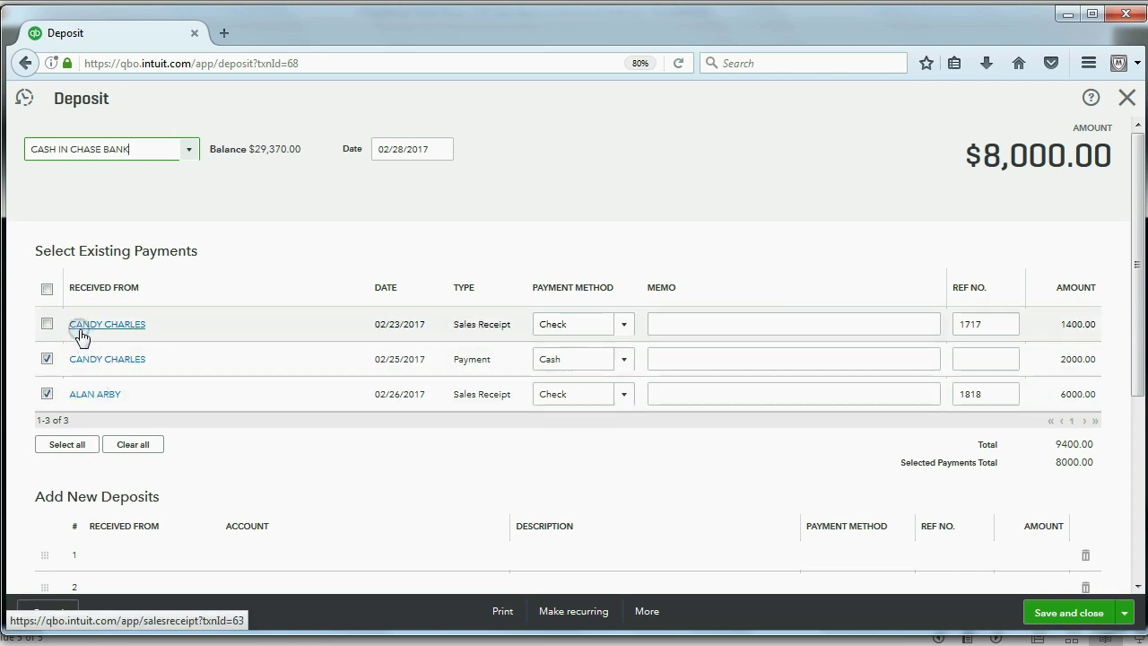
{"action": "left_click", "coordinate": [46, 324]}
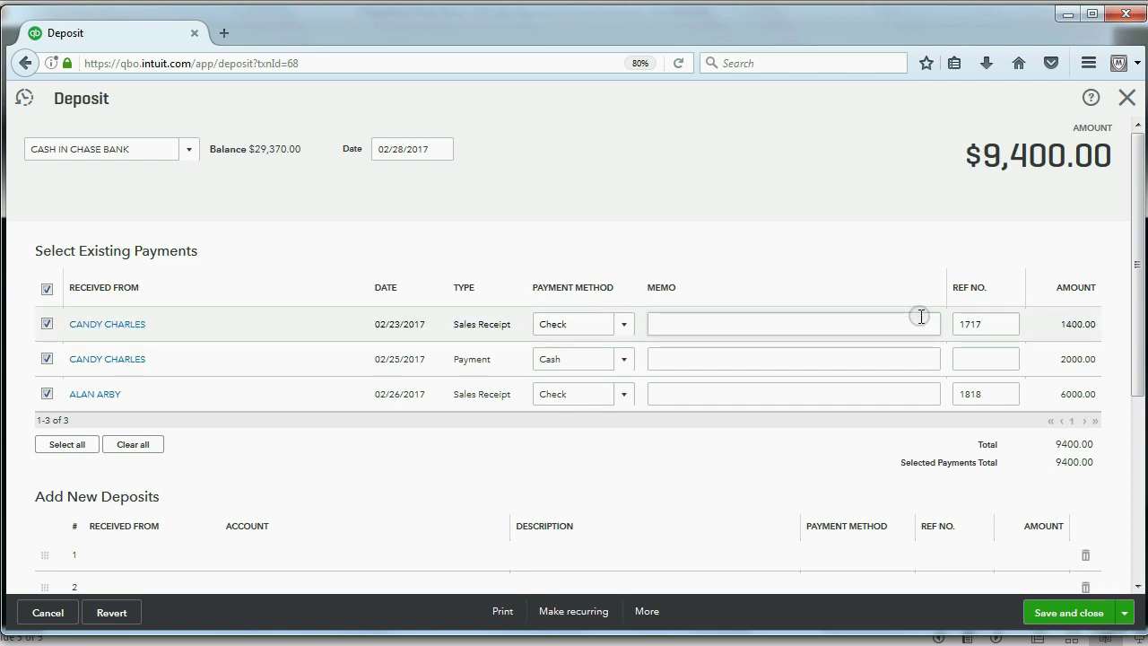
{"action": "left_click", "coordinate": [1040, 615]}
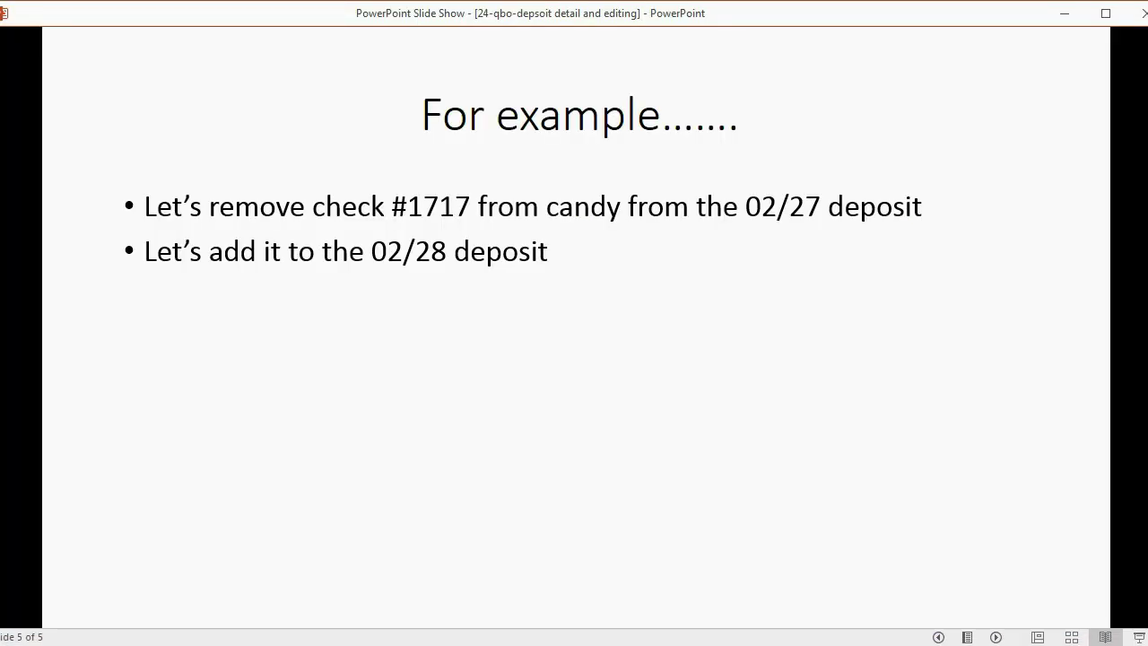
Step: Reopen the 02/28/2017 deposit from the report, exclude check 1717 from its existing payments, and save it
{"action": "left_click", "coordinate": [535, 511]}
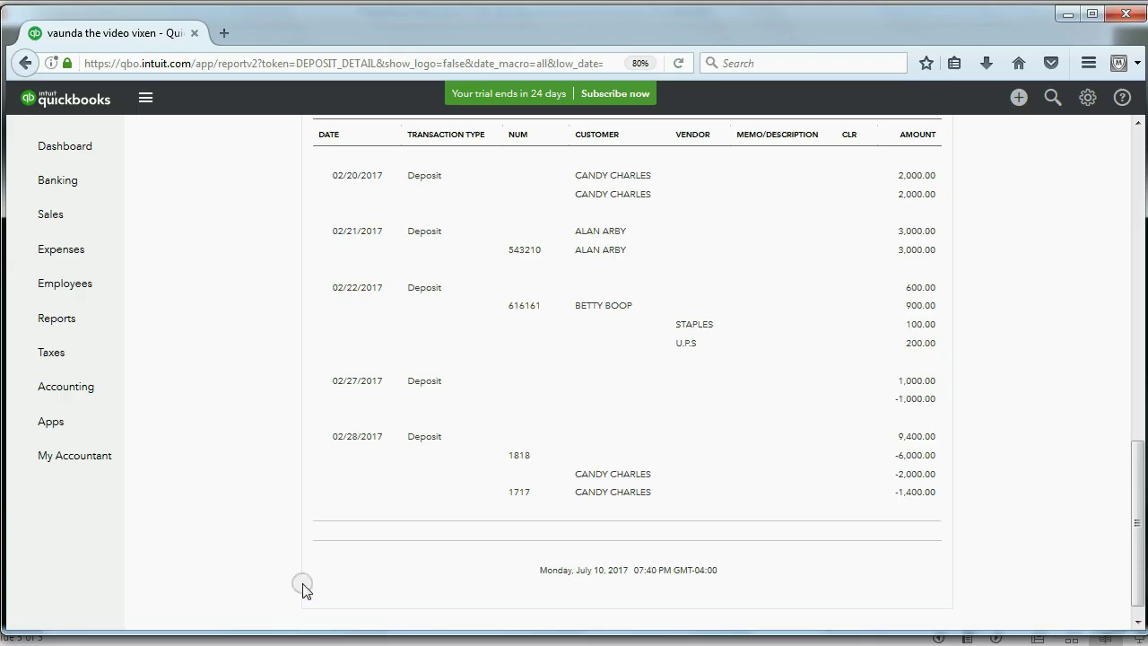
{"action": "left_click", "coordinate": [416, 437]}
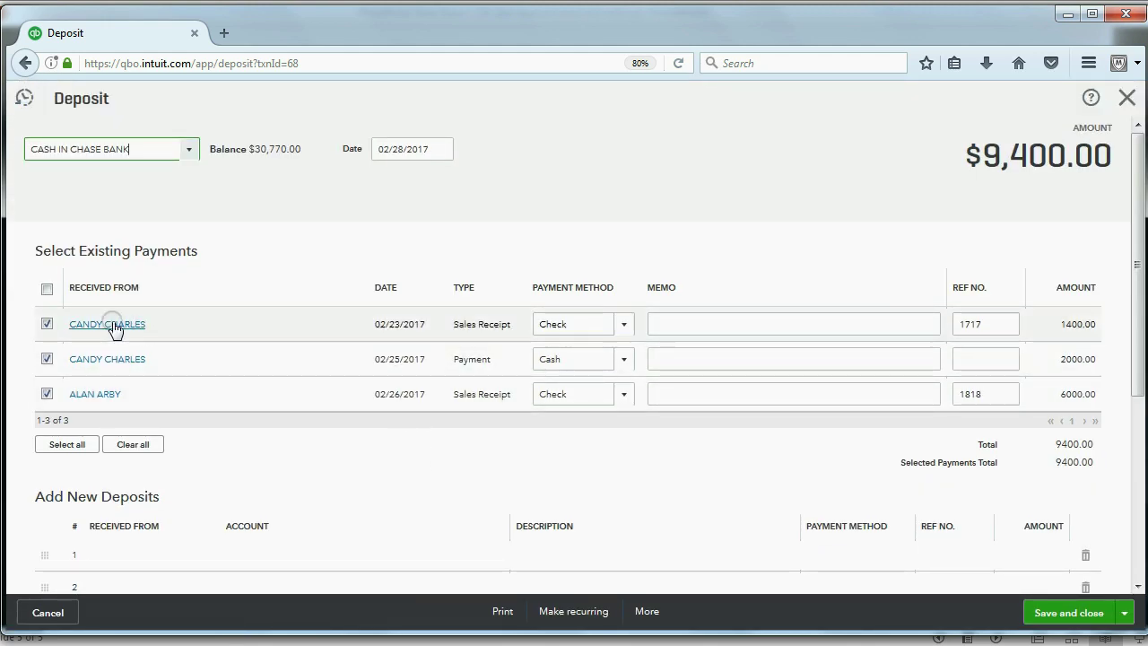
{"action": "left_click", "coordinate": [48, 325]}
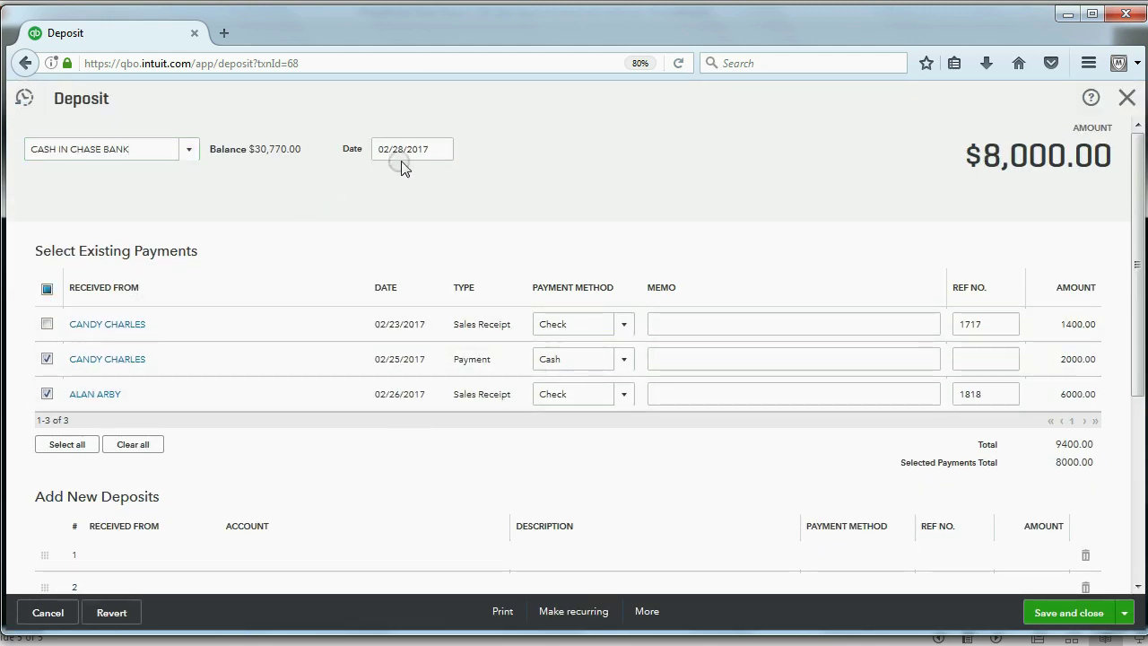
{"action": "left_click", "coordinate": [1027, 588]}
{"action": "left_click", "coordinate": [1061, 613]}
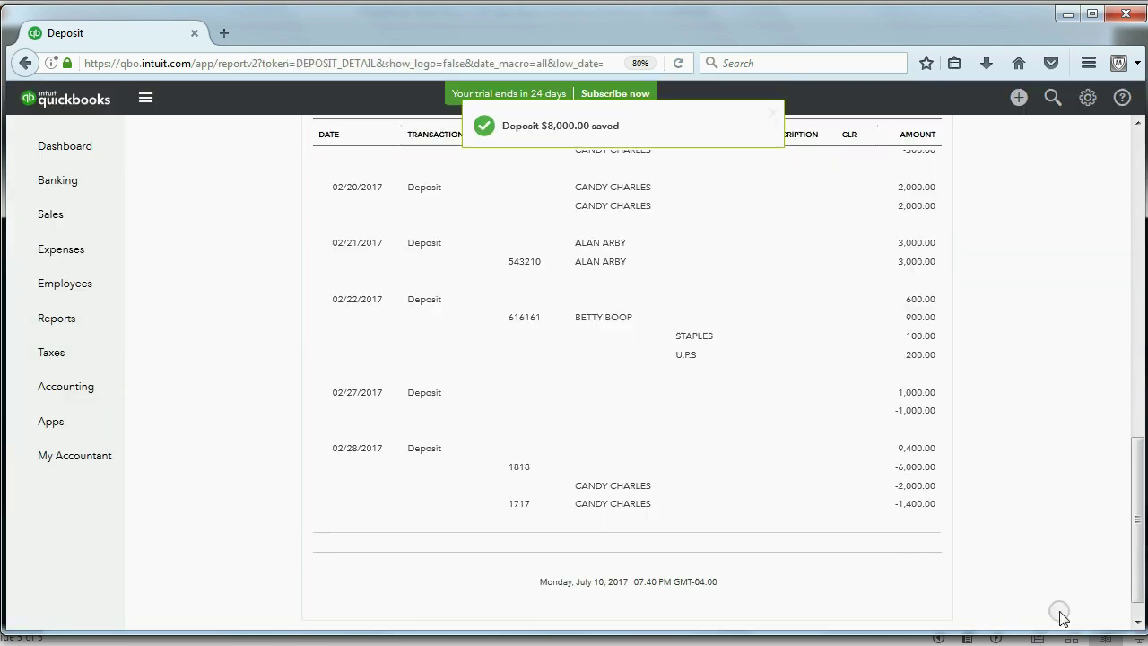
{"action": "left_click", "coordinate": [509, 437]}
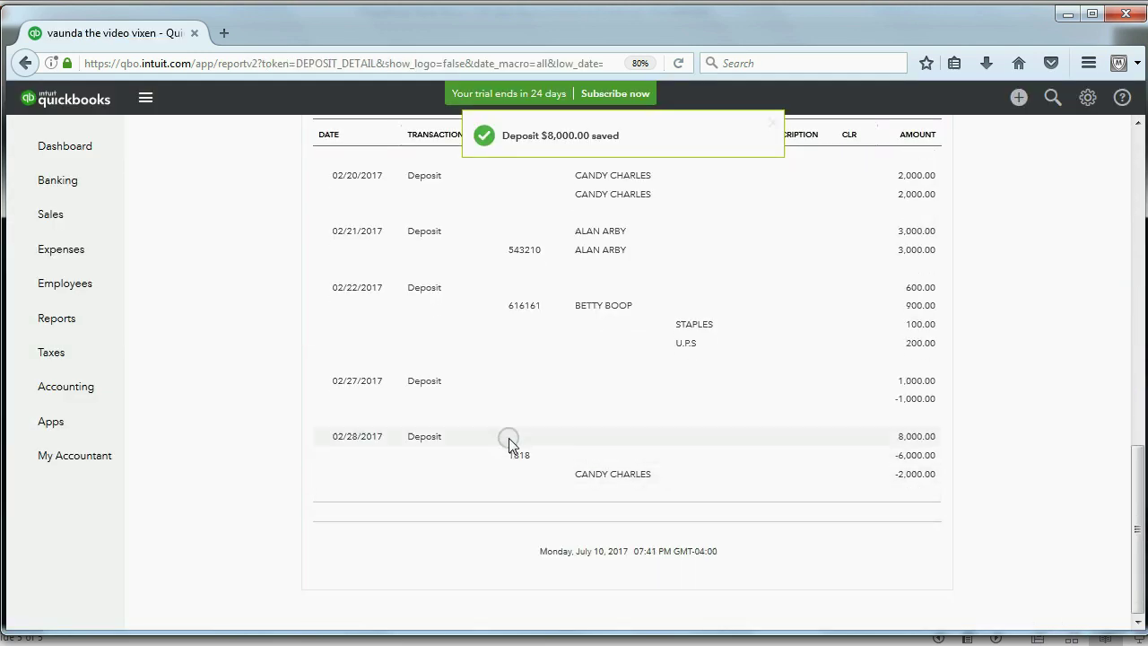
Step: Open the 02/27/2017 deposit from the report, include check 1717 among its existing payments, and save it
{"action": "left_click", "coordinate": [415, 386]}
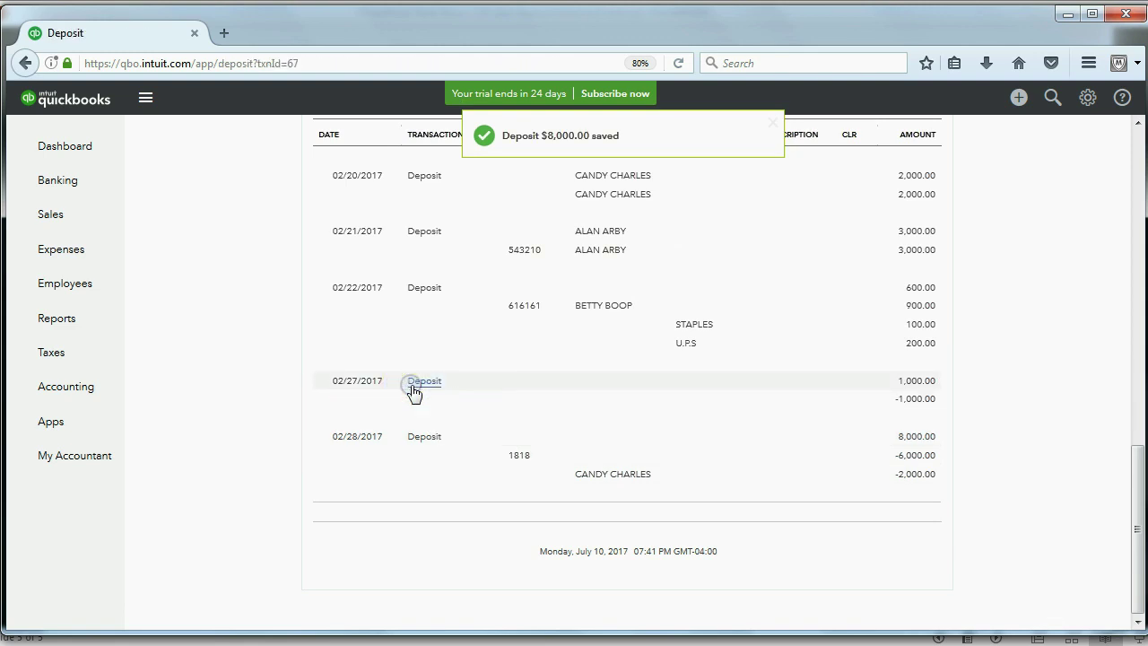
{"action": "left_click", "coordinate": [103, 327]}
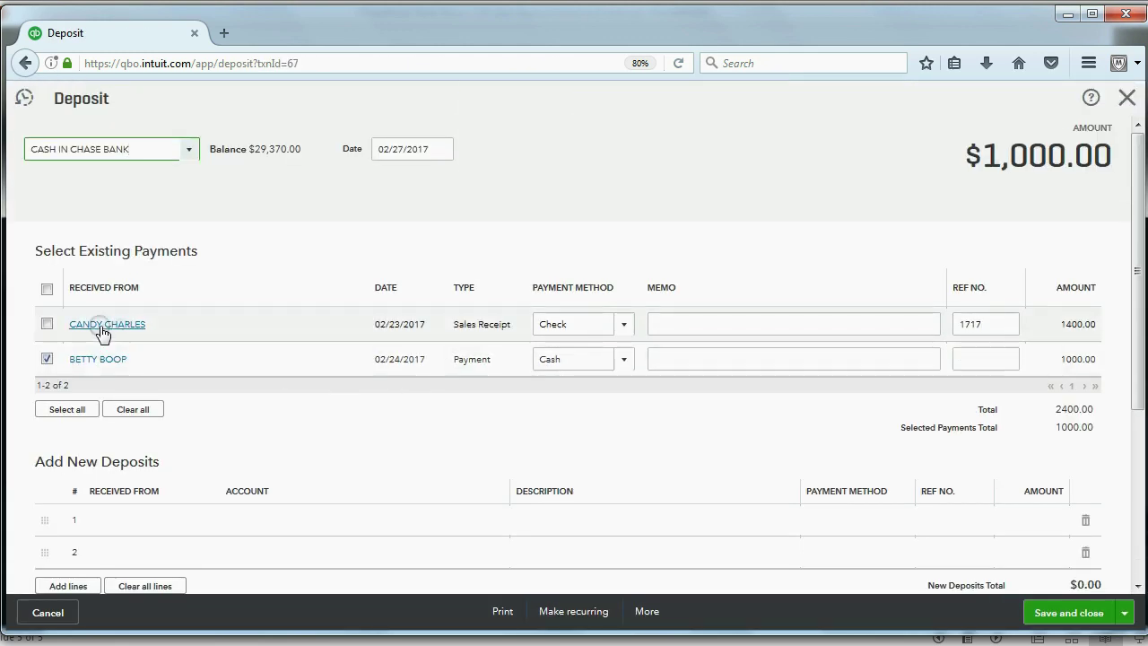
{"action": "left_click", "coordinate": [47, 324]}
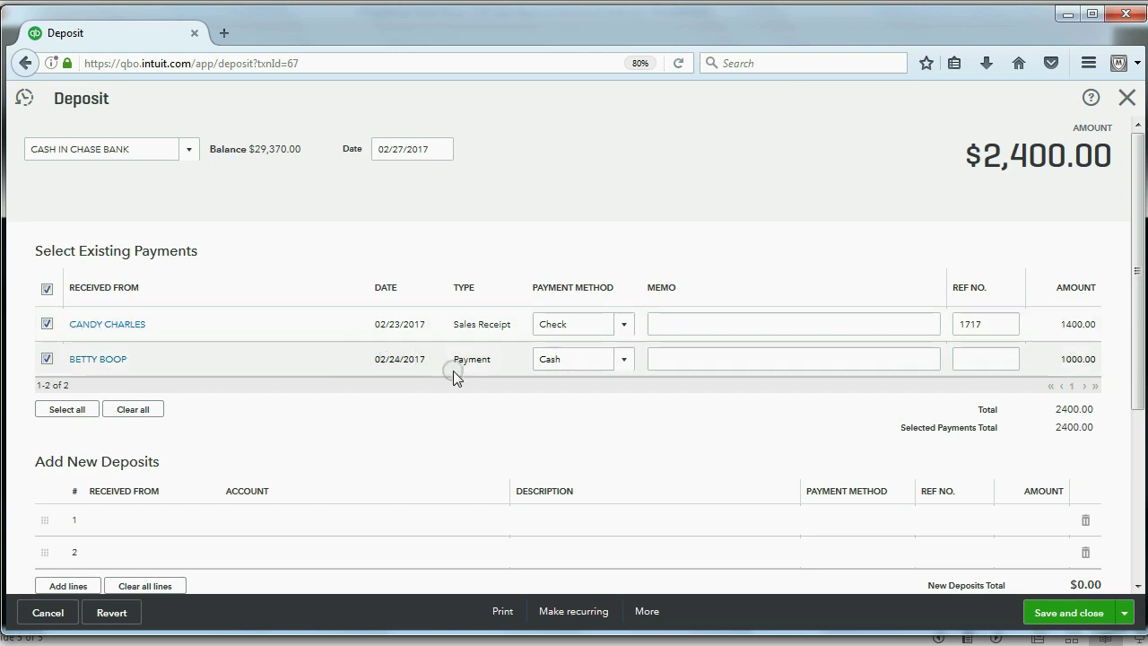
{"action": "left_click", "coordinate": [1070, 613]}
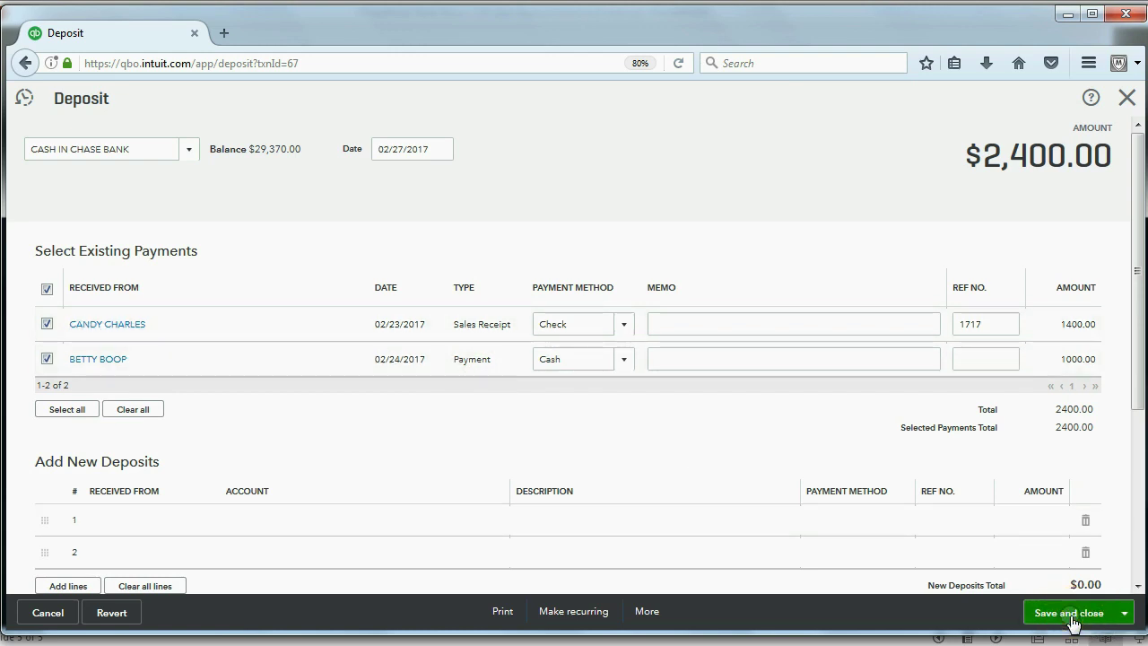